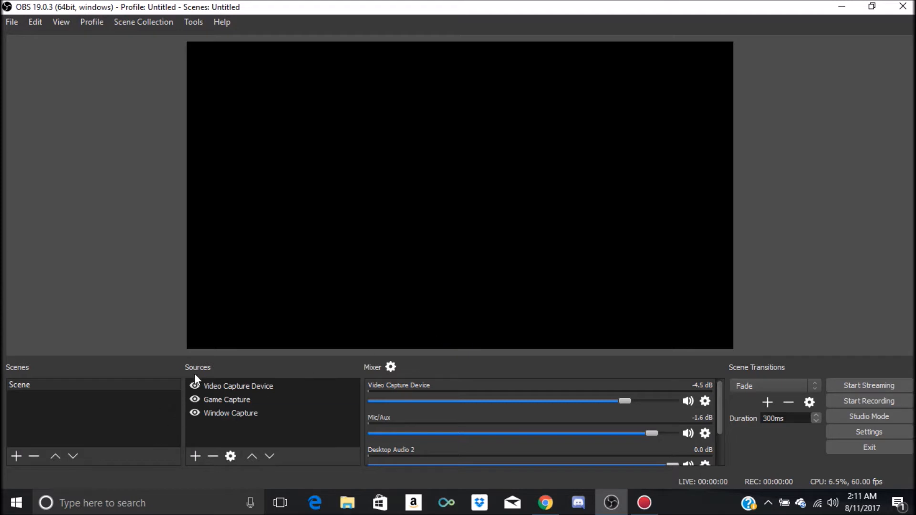
# Step: Review the source types available for the scene and select the Game Capture source
pyautogui.click(193, 456)
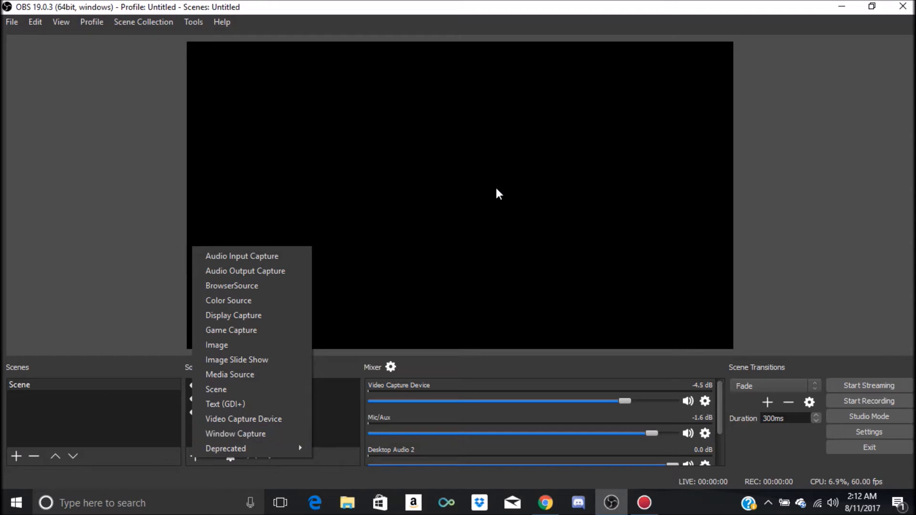
pyautogui.click(88, 199)
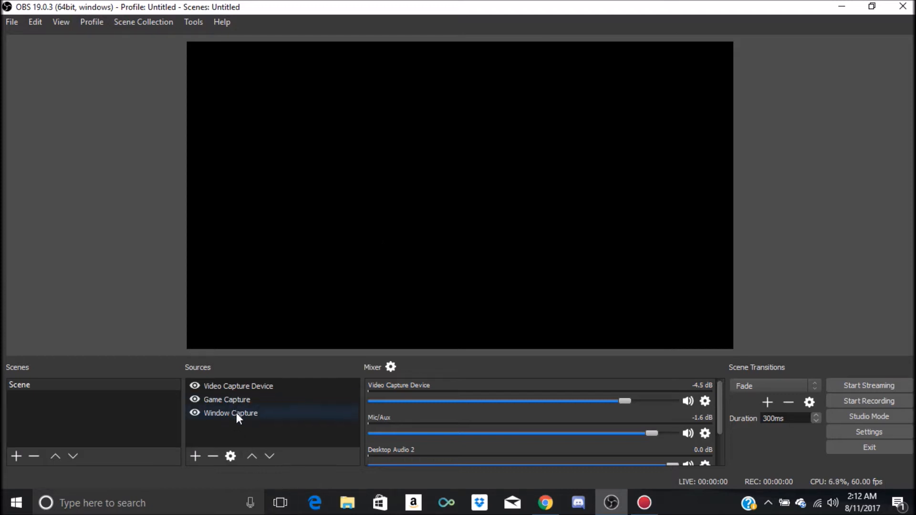
pyautogui.click(244, 399)
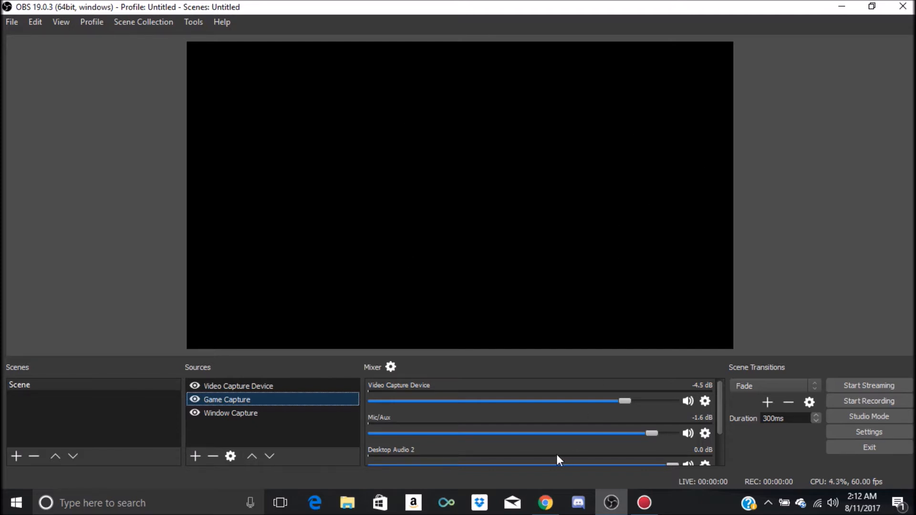
# Step: Examine the properties of the Video Capture Device source and leave them without saving
pyautogui.click(282, 385)
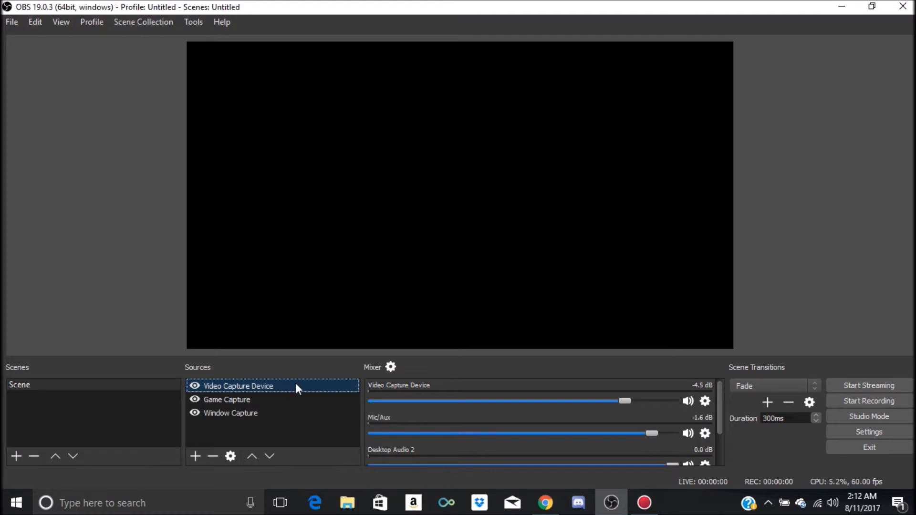
pyautogui.rightClick(296, 385)
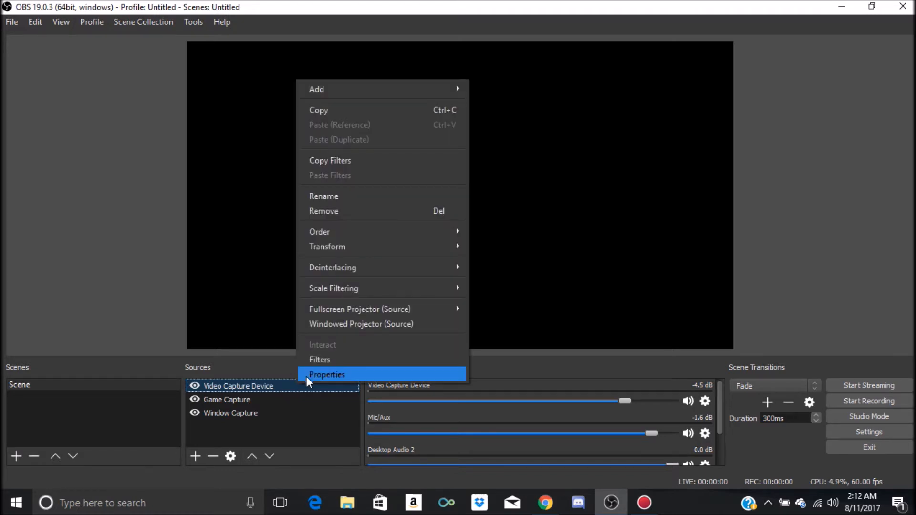
pyautogui.click(351, 376)
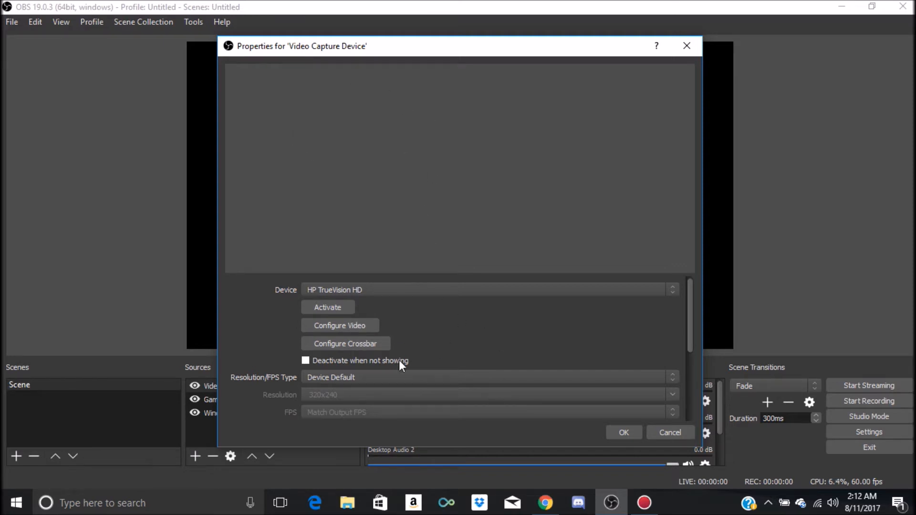
pyautogui.click(668, 433)
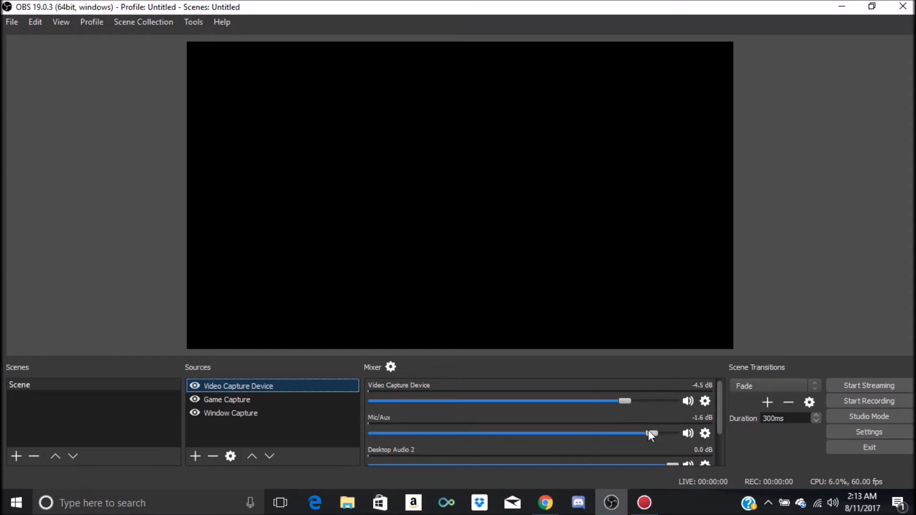
# Step: Lower the Video Capture Device volume to -6.8 dB and Desktop Audio 2 to -2.7 dB, and check the advanced audio properties
pyautogui.click(626, 399)
pyautogui.moveTo(608, 399); pyautogui.dragTo(603, 399)
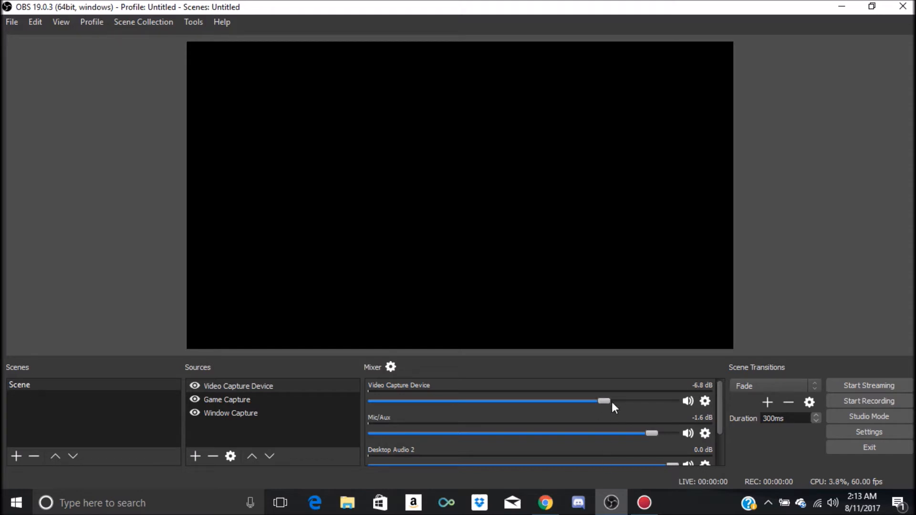
pyautogui.scroll(-2, 628, 381)
pyautogui.scroll(1, 620, 389)
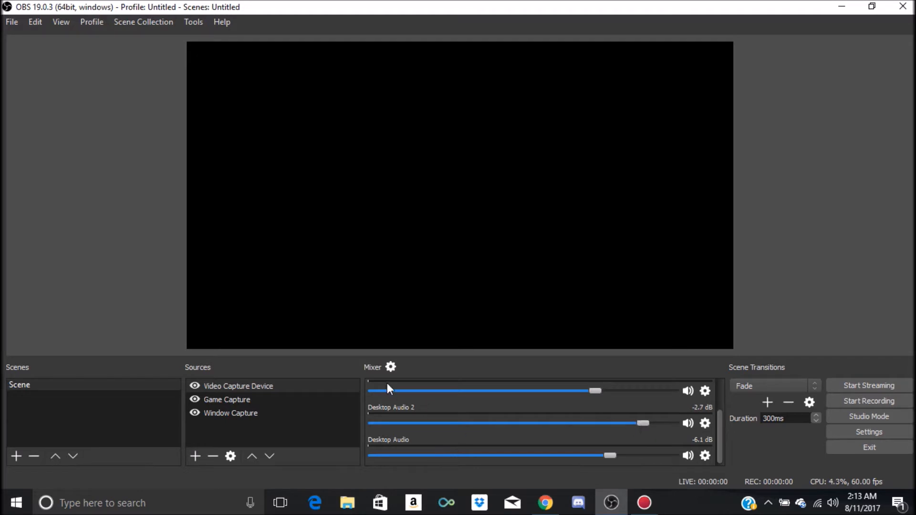
pyautogui.click(389, 367)
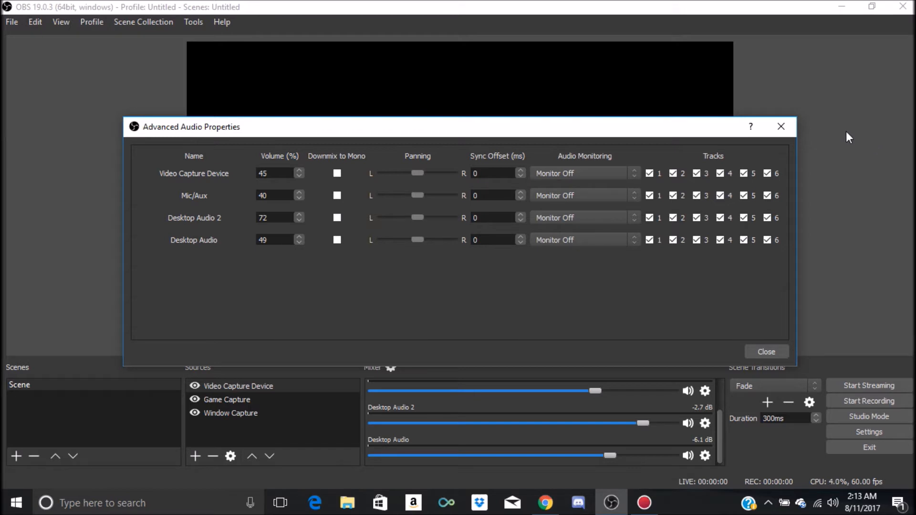
pyautogui.click(783, 127)
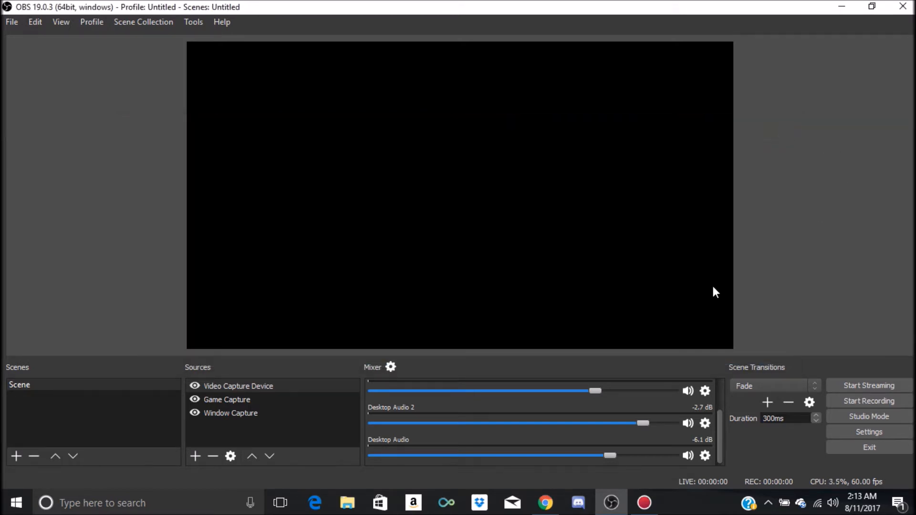
# Step: Set the streaming service to YouTube / YouTube Gaming in the stream settings
pyautogui.click(852, 432)
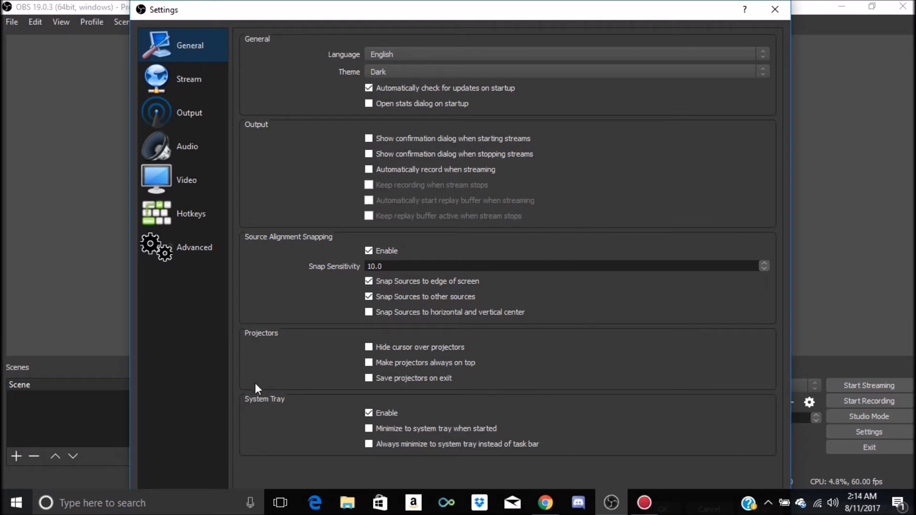
pyautogui.click(189, 78)
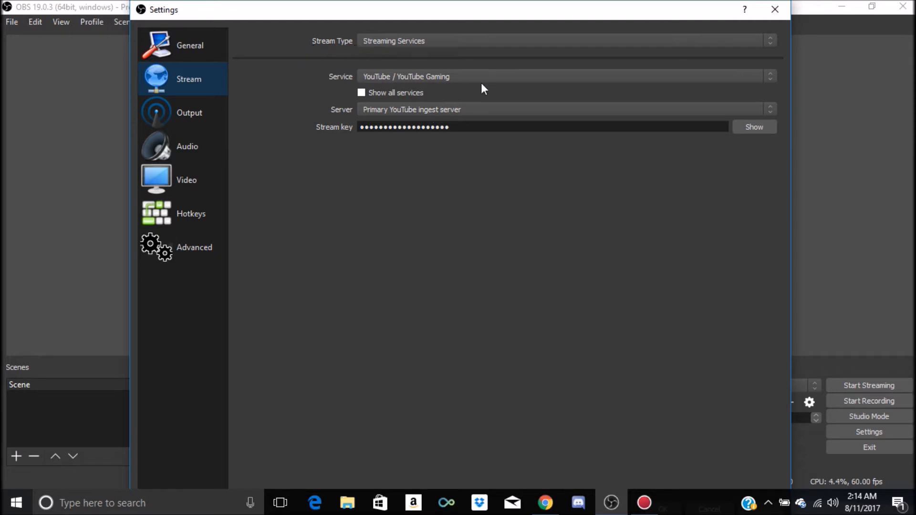
pyautogui.click(771, 78)
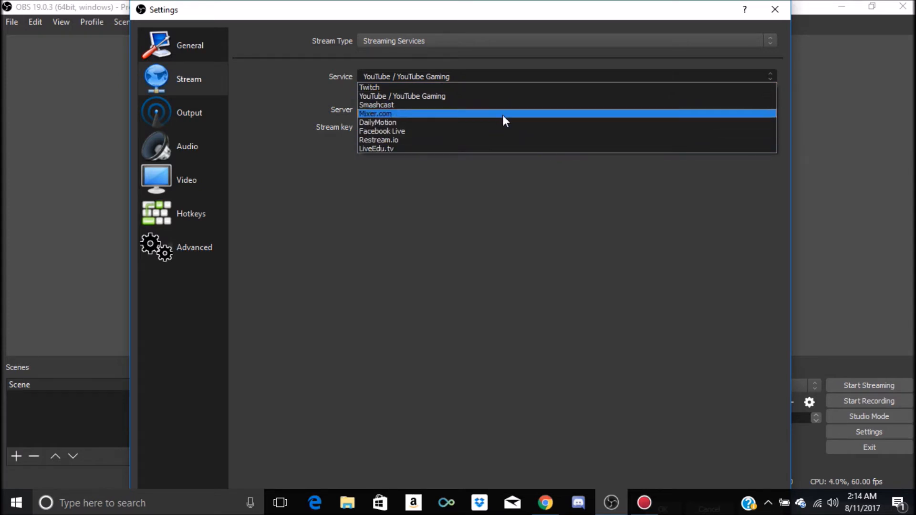
pyautogui.click(482, 96)
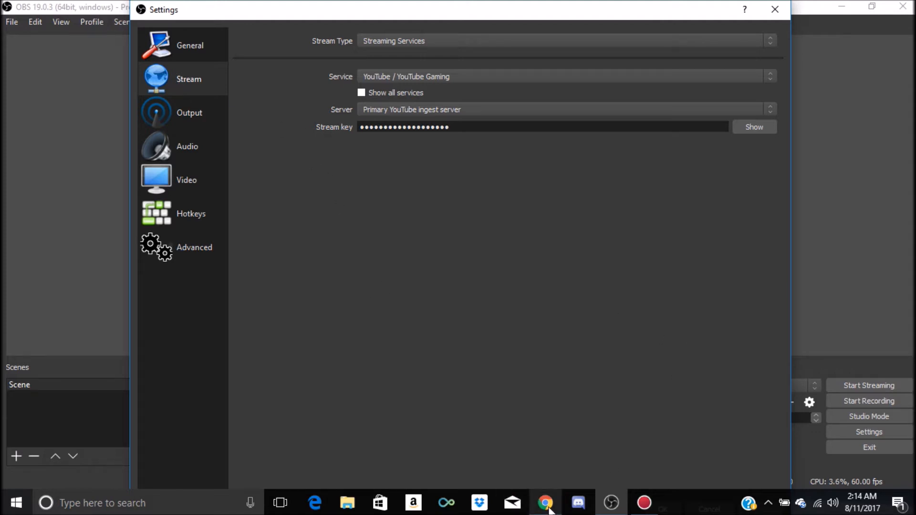
# Step: Switch to Chrome and find the stream name/key in the encoder setup of YouTube's live streaming dashboard
pyautogui.moveTo(546, 503)
pyautogui.click(606, 437)
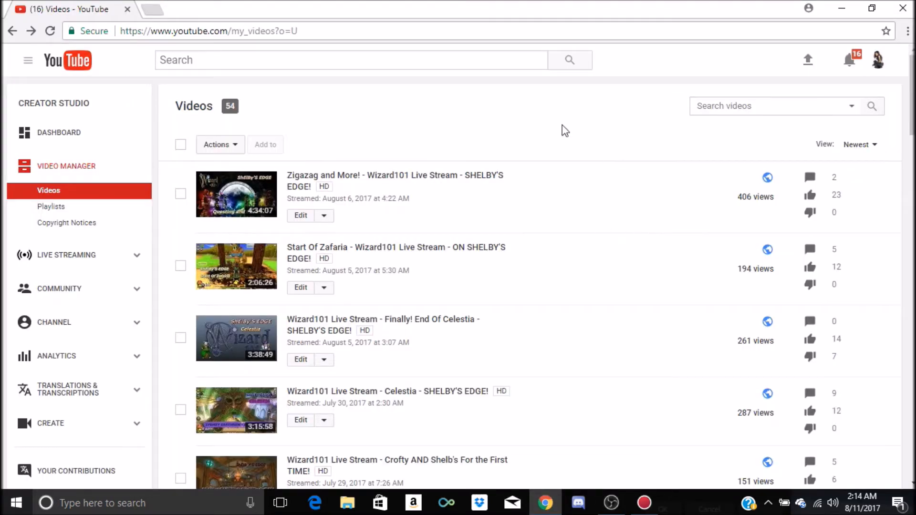
pyautogui.click(70, 256)
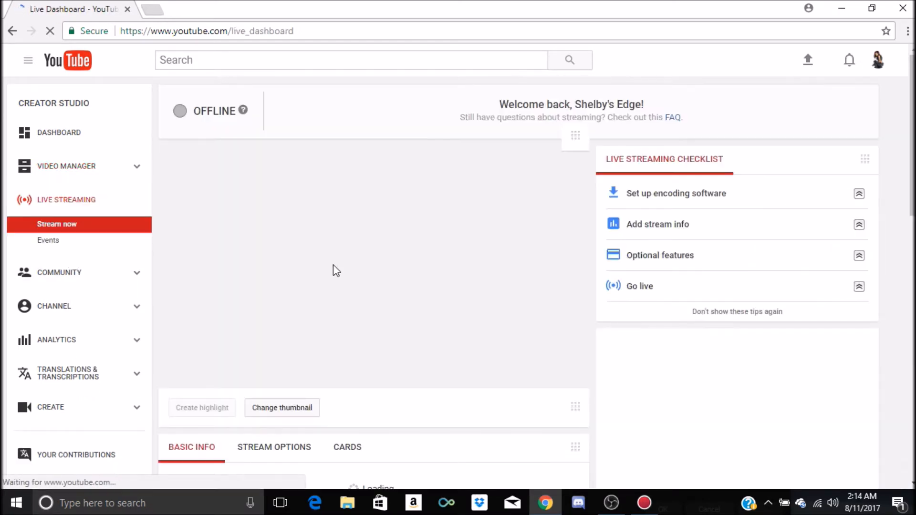
pyautogui.scroll(-3, 332, 243)
pyautogui.scroll(-4, 333, 247)
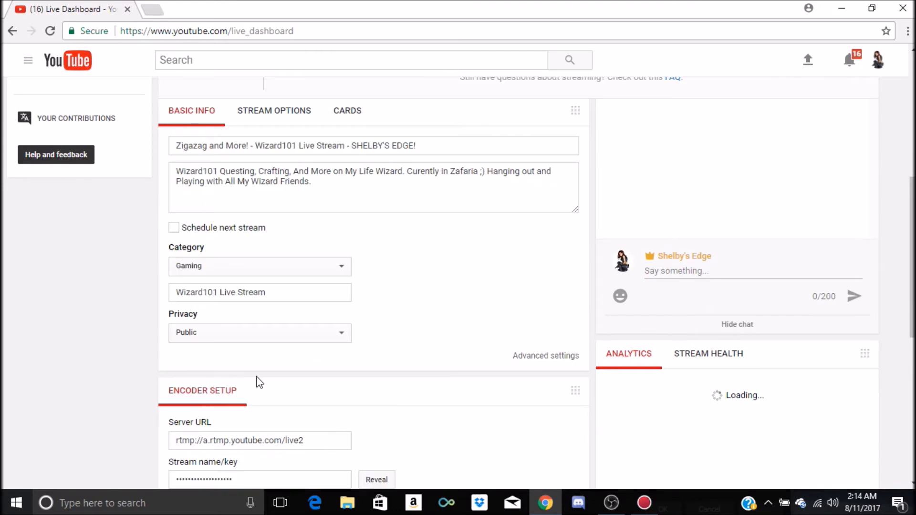
pyautogui.scroll(-5, 323, 318)
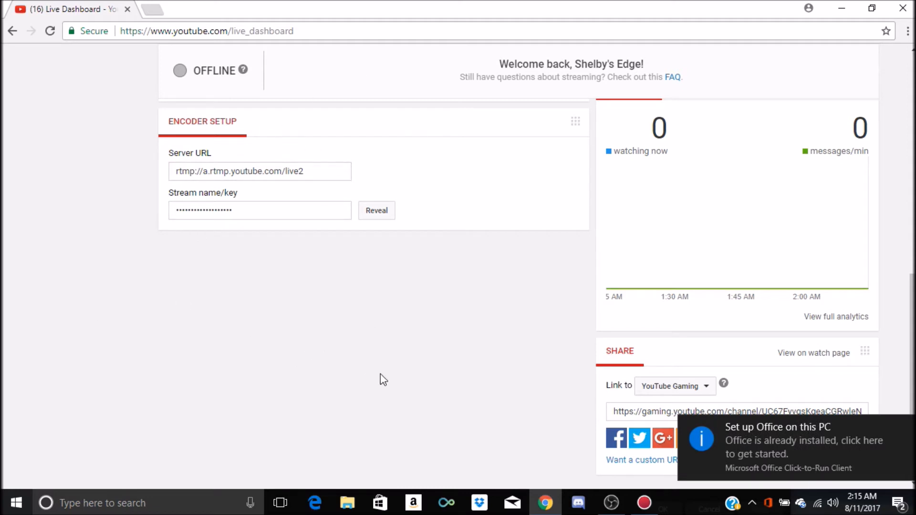
# Step: Return to OBS and set the streaming output encoder to x264
pyautogui.click(611, 503)
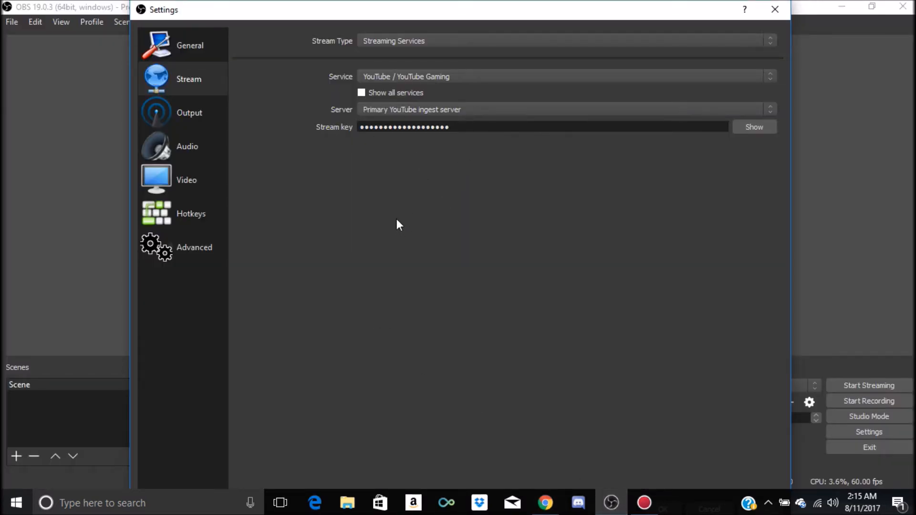
pyautogui.click(179, 118)
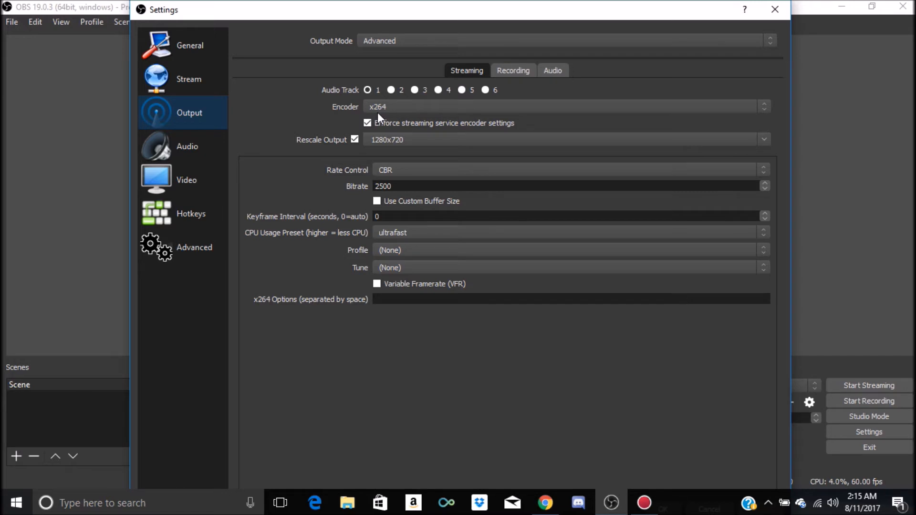
pyautogui.click(765, 108)
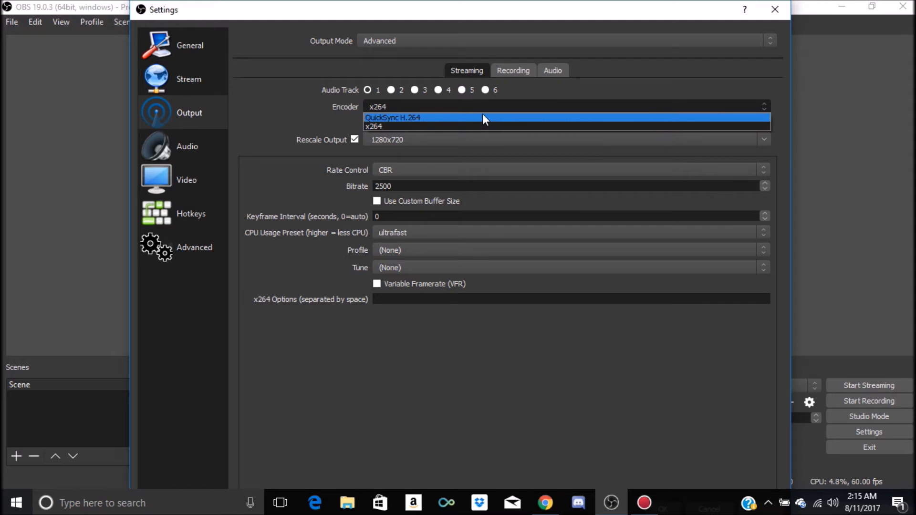
pyautogui.click(465, 126)
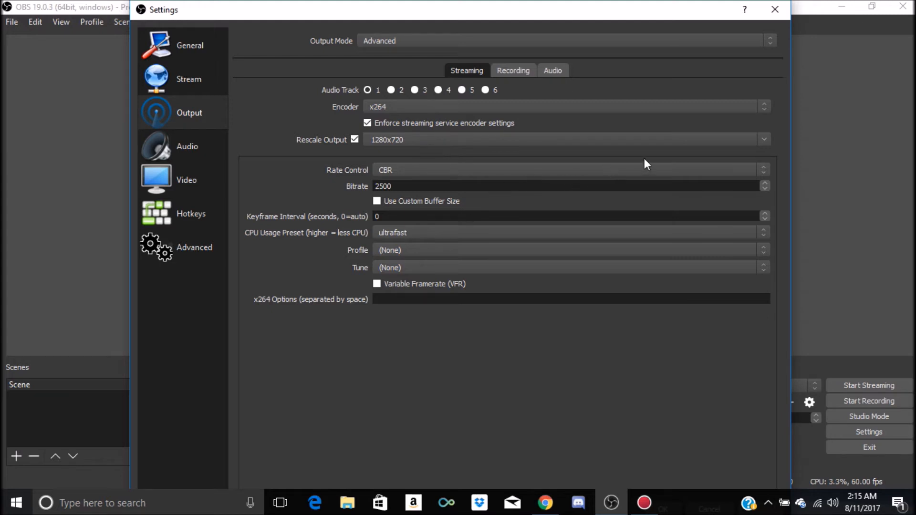
# Step: Set the streaming output's rescale resolution to 1280x720 and its CPU usage preset to ultrafast
pyautogui.click(763, 140)
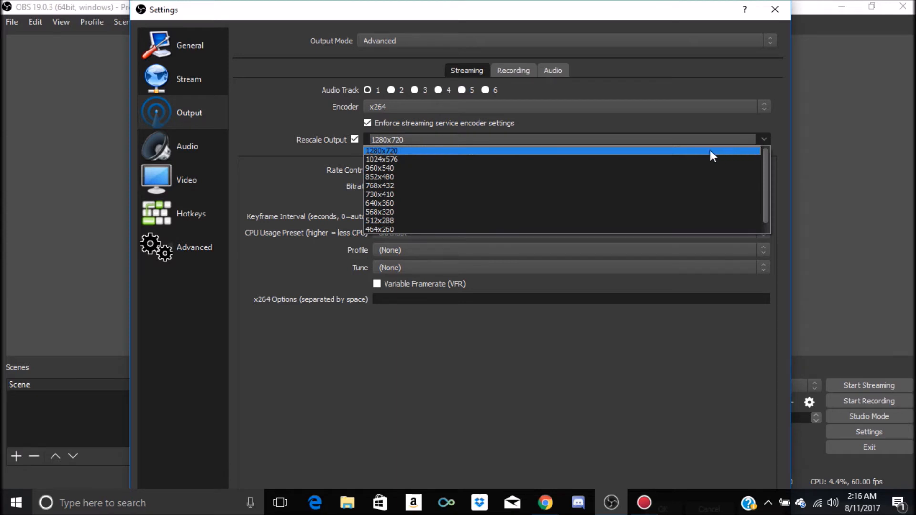
pyautogui.click(470, 146)
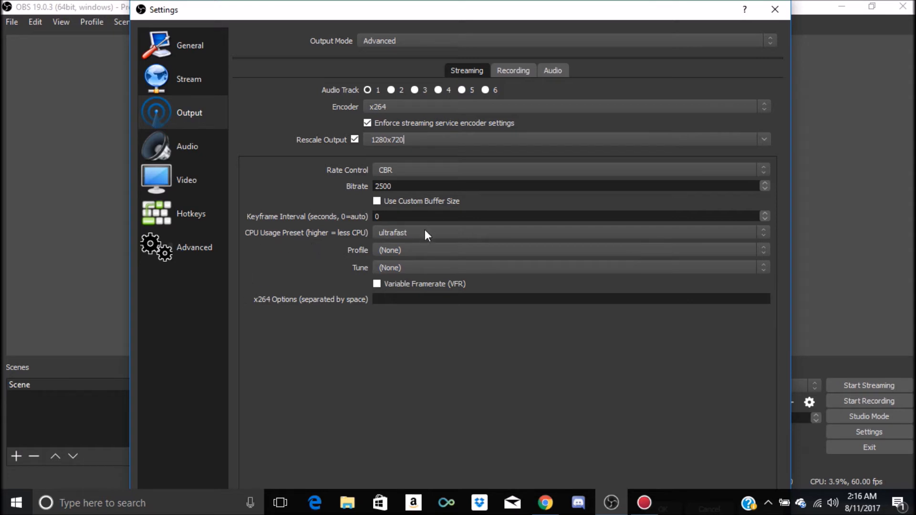
pyautogui.click(764, 235)
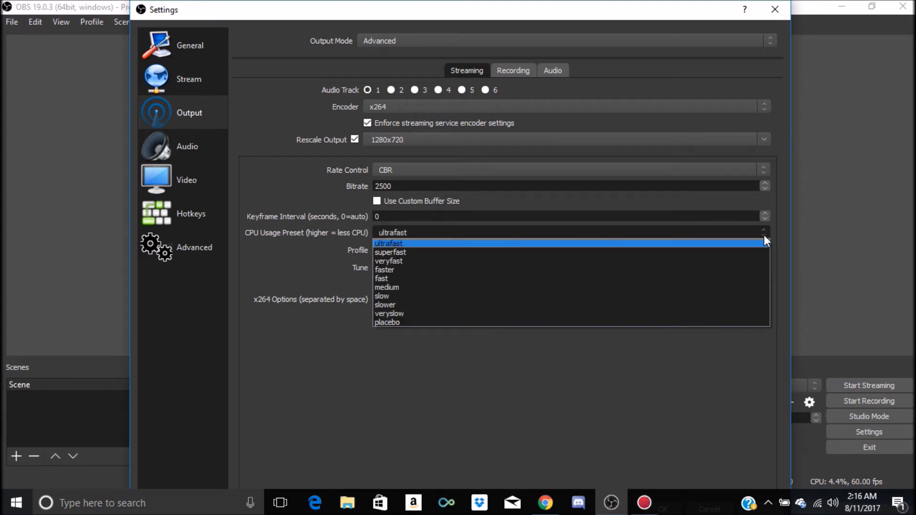
pyautogui.click(463, 239)
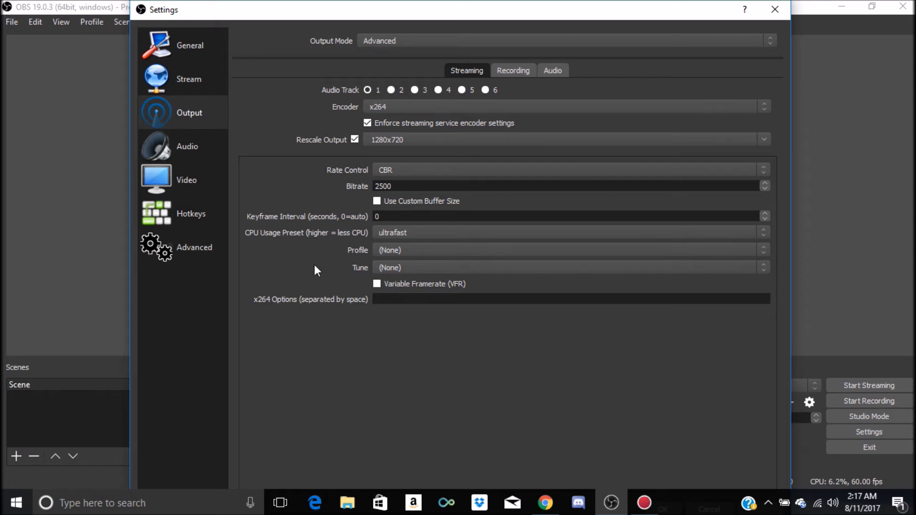
# Step: Review the recording output settings and set the audio bitrate of Track 1 to 320
pyautogui.click(514, 71)
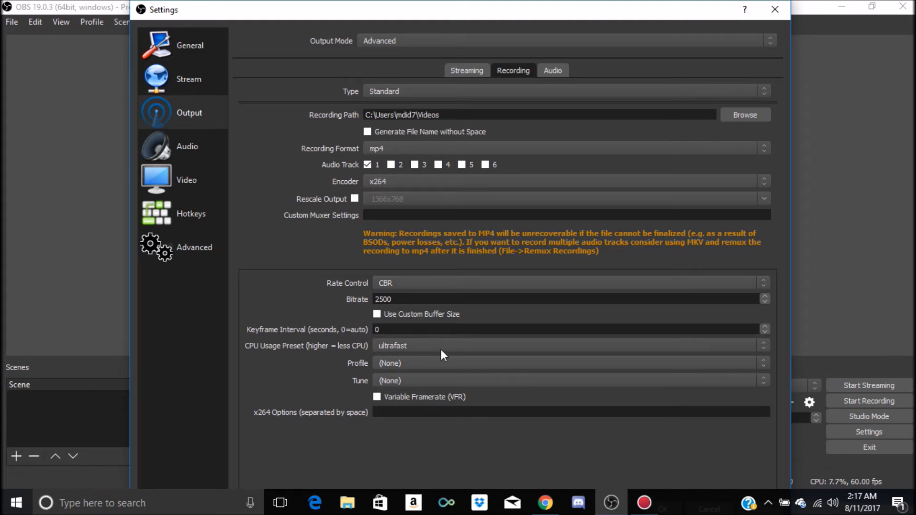
pyautogui.click(559, 71)
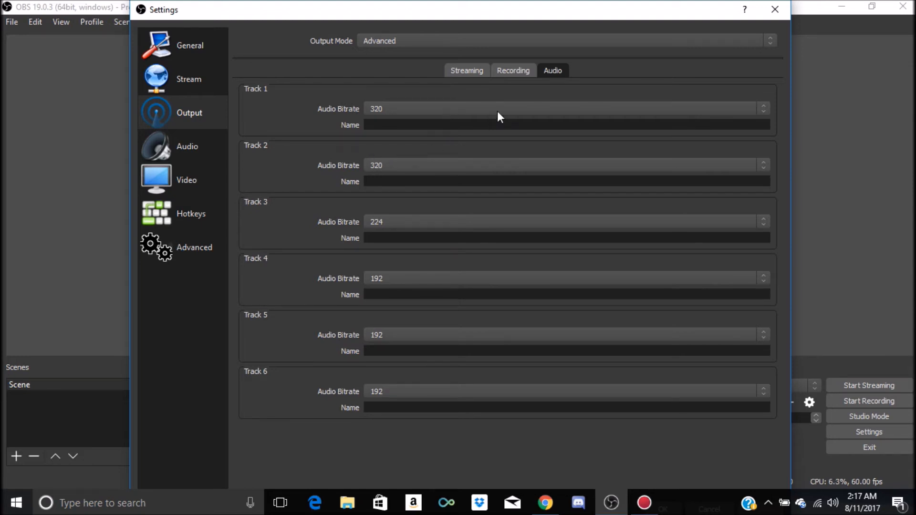
pyautogui.click(761, 111)
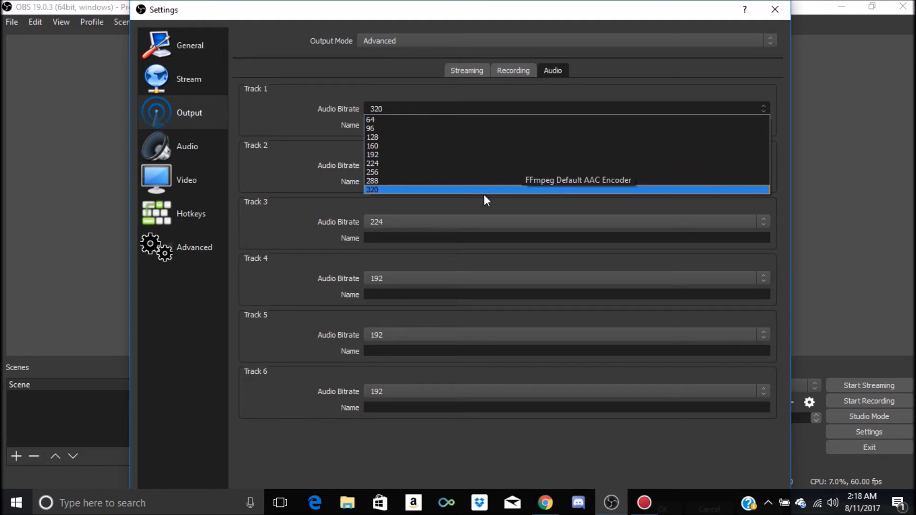
pyautogui.click(481, 190)
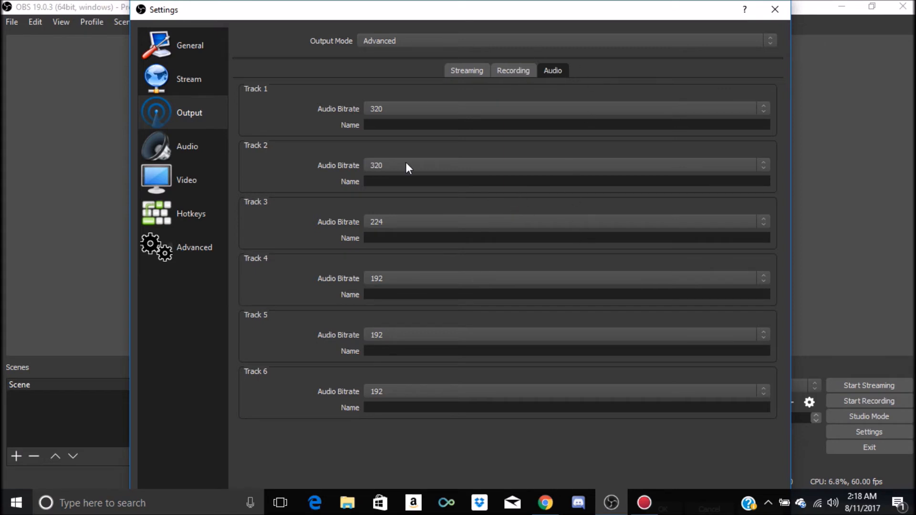
# Step: Review the sample rate options in the audio settings and set the Desktop Audio Device to Speakers (Logitech USB Headset)
pyautogui.click(197, 150)
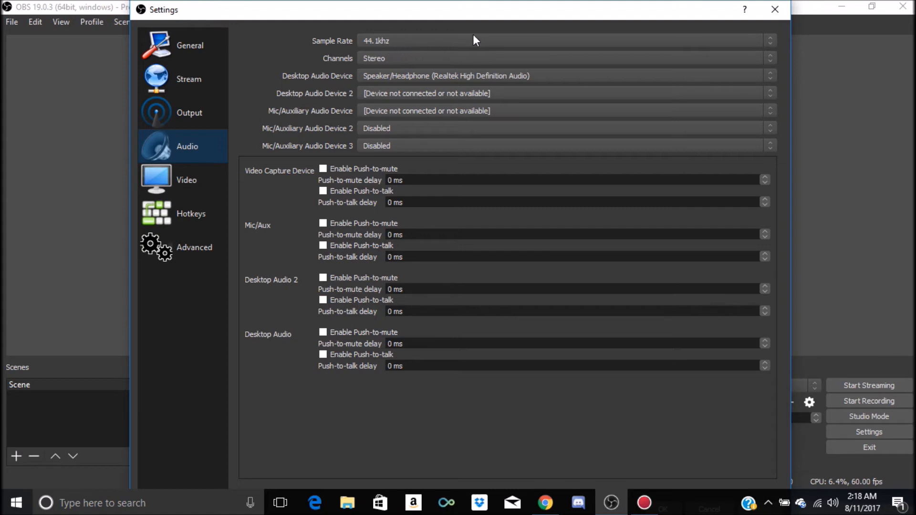
pyautogui.click(769, 40)
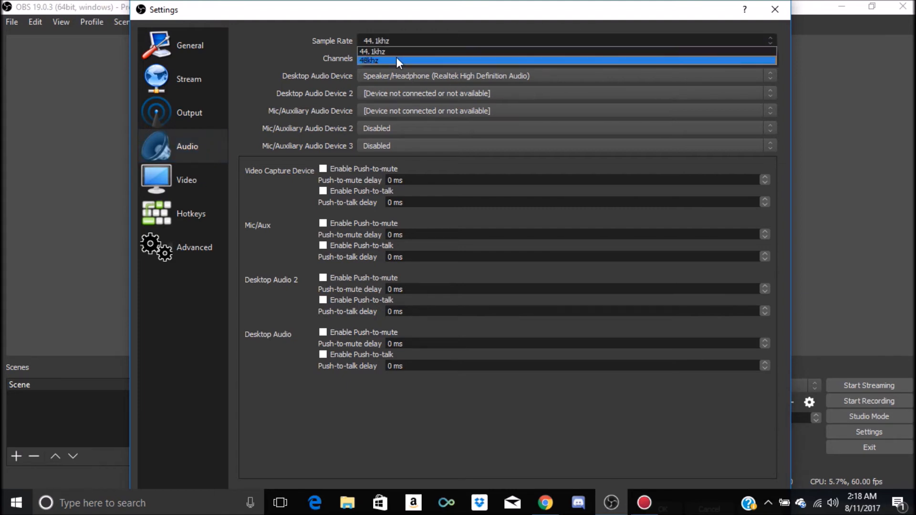
pyautogui.press('Escape')
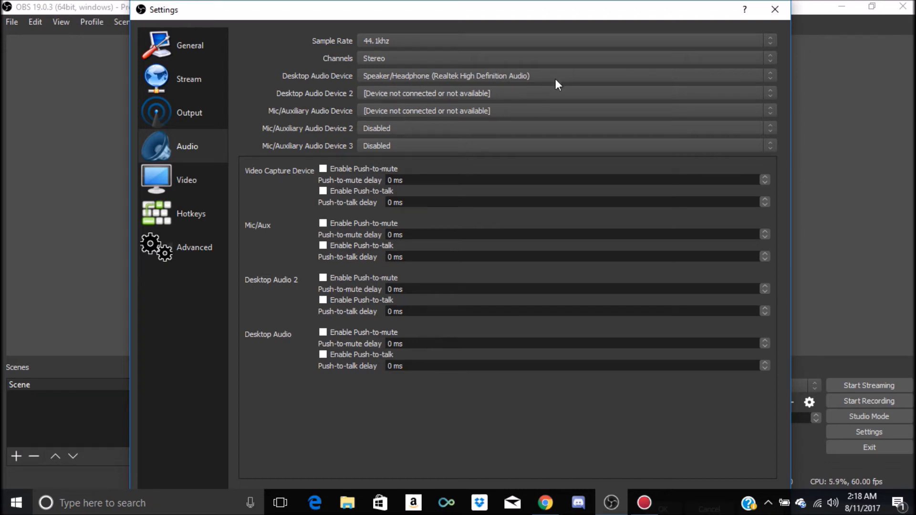
pyautogui.click(772, 82)
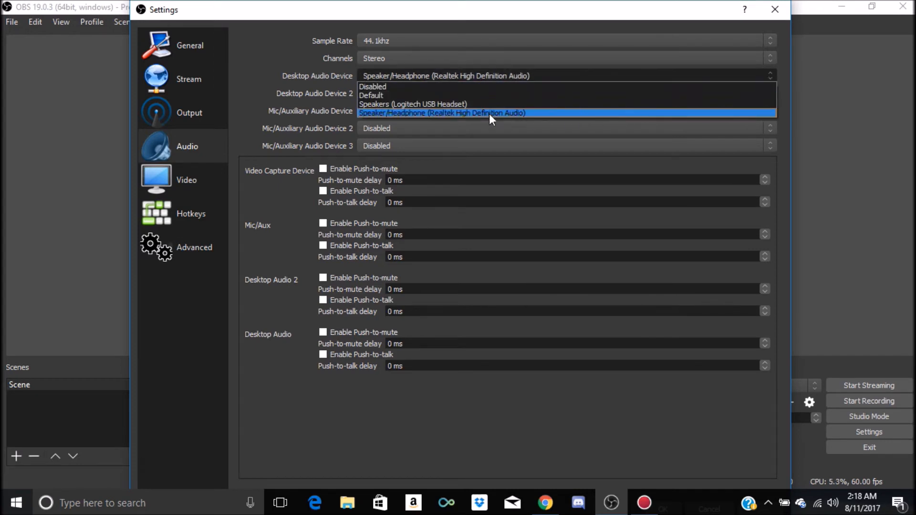
pyautogui.click(478, 103)
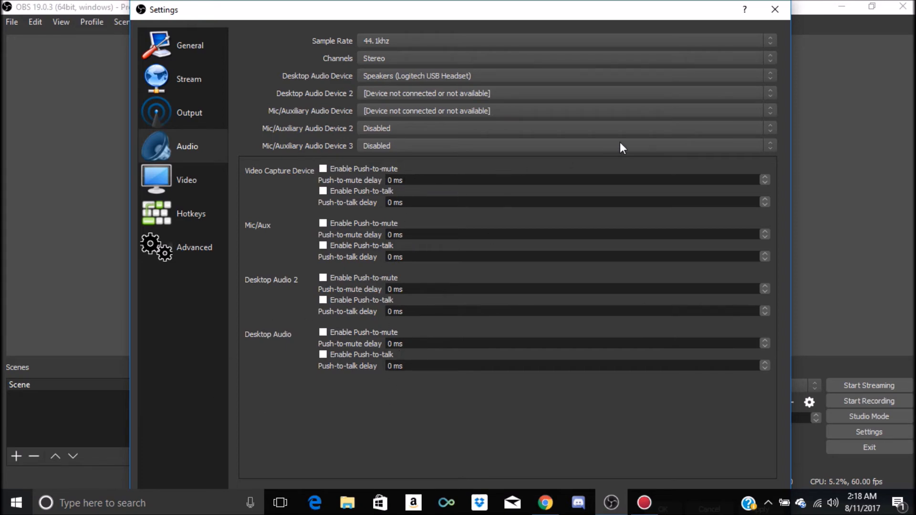
# Step: Set the common FPS value in the video settings to 60
pyautogui.click(191, 181)
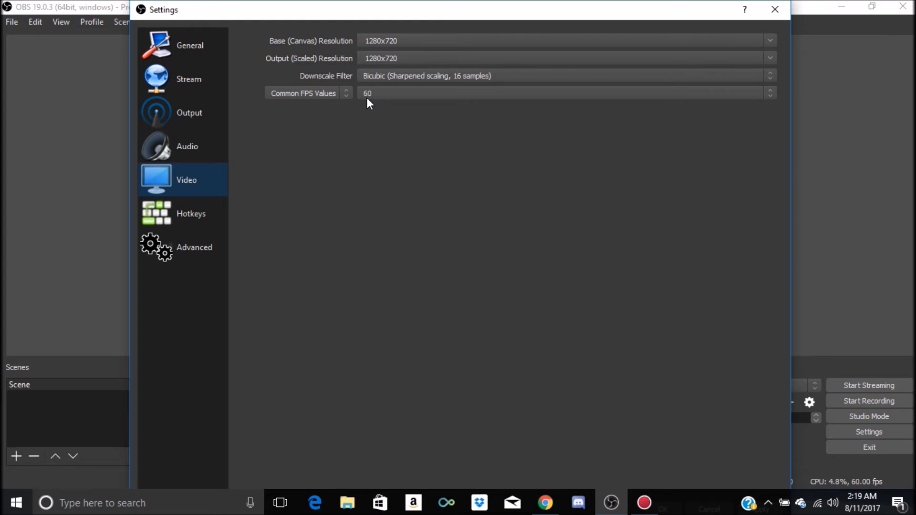
pyautogui.click(768, 92)
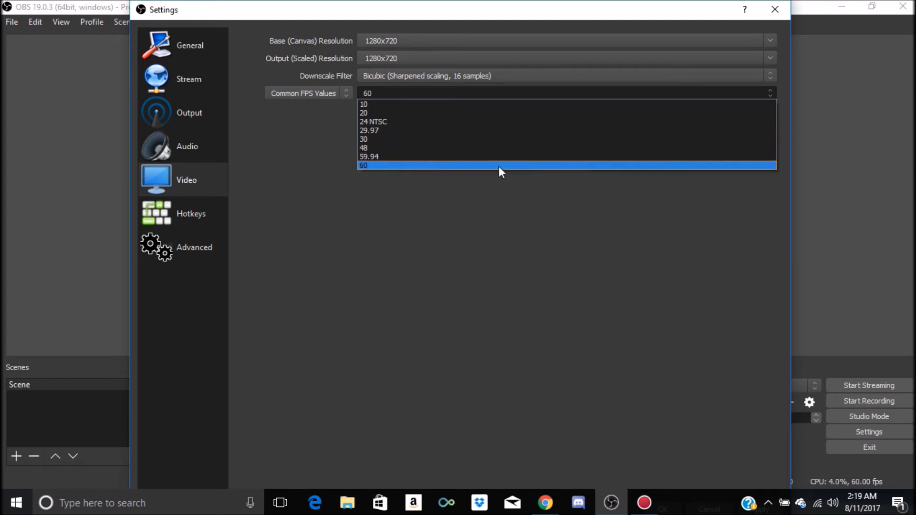
pyautogui.click(502, 164)
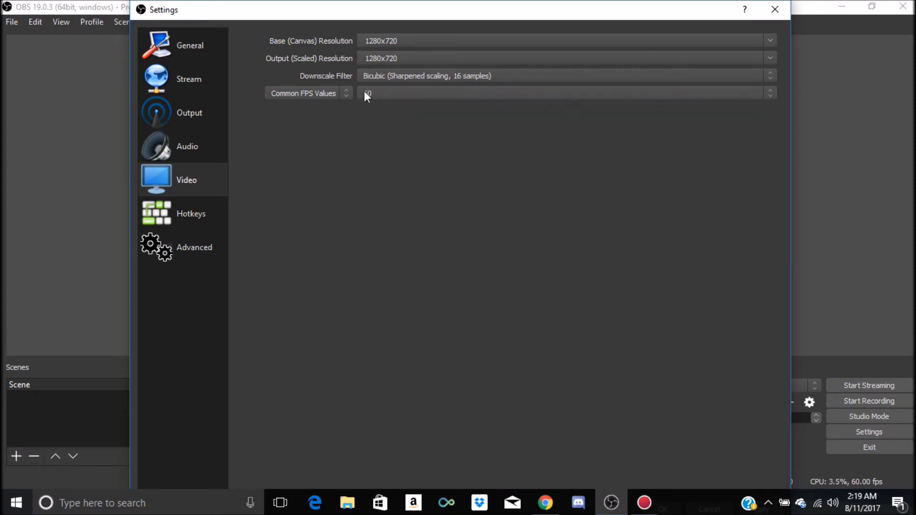
# Step: Set the Audio Monitoring Device in the advanced settings to Speakers (Logitech USB Headset) and close the settings
pyautogui.click(199, 227)
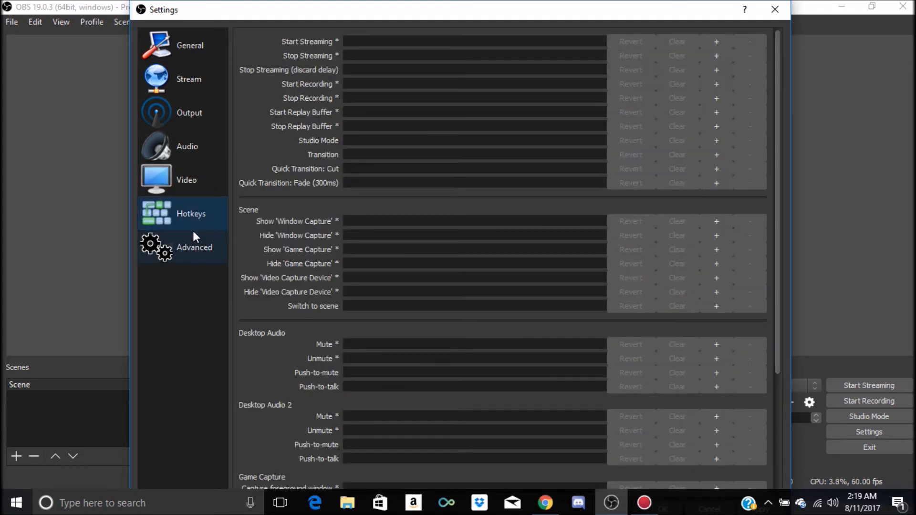
pyautogui.click(199, 257)
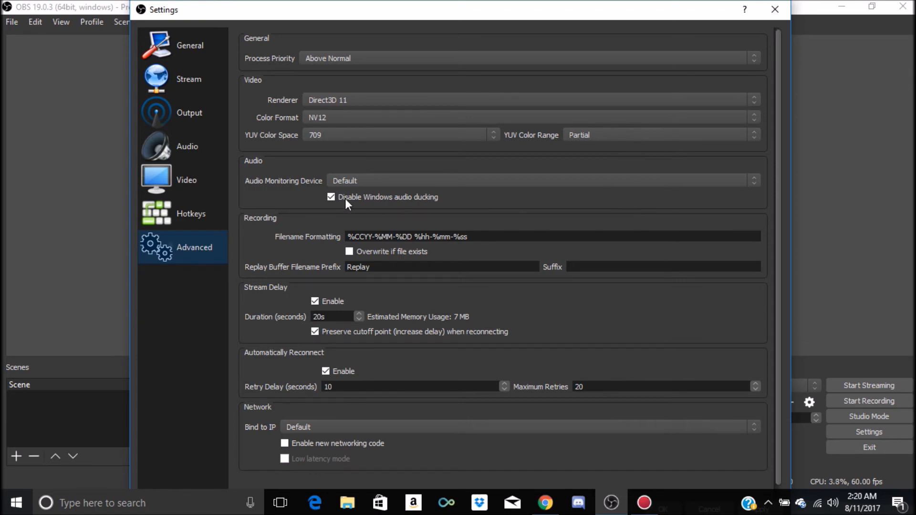
pyautogui.scroll(-1, 574, 185)
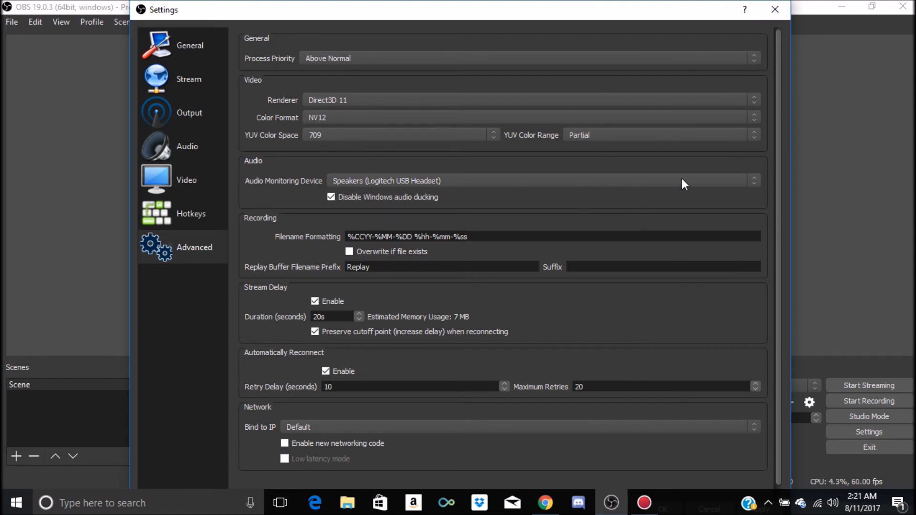
pyautogui.click(774, 9)
pyautogui.click(440, 288)
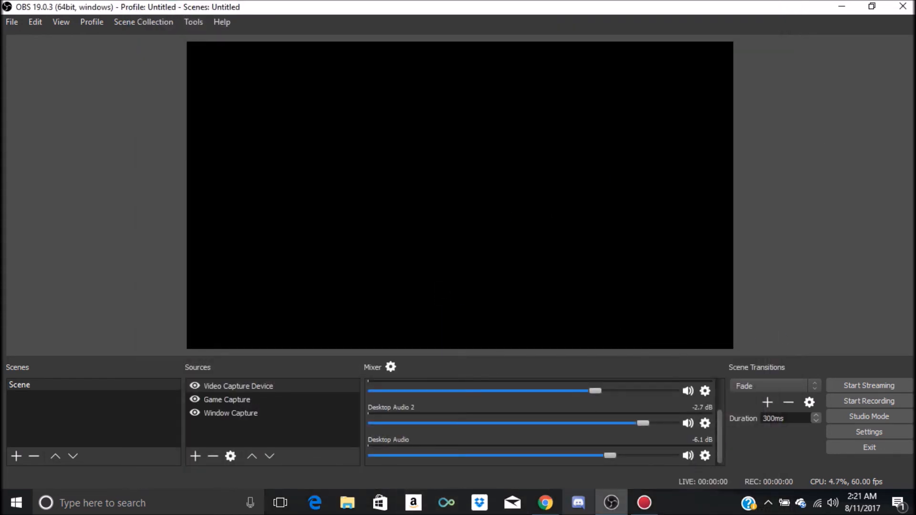
# Step: Switch to Chrome and start scheduling a new live event from the Events page of YouTube's live streaming section
pyautogui.moveTo(548, 511)
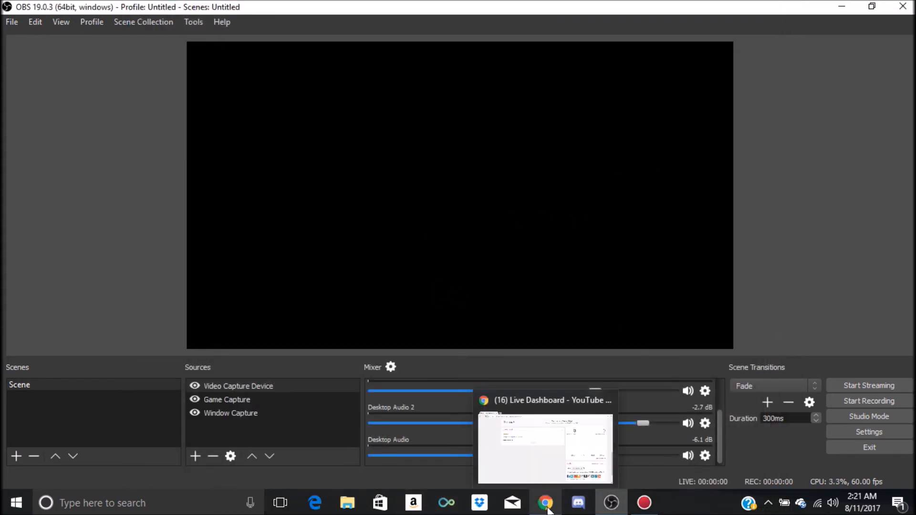
pyautogui.click(548, 510)
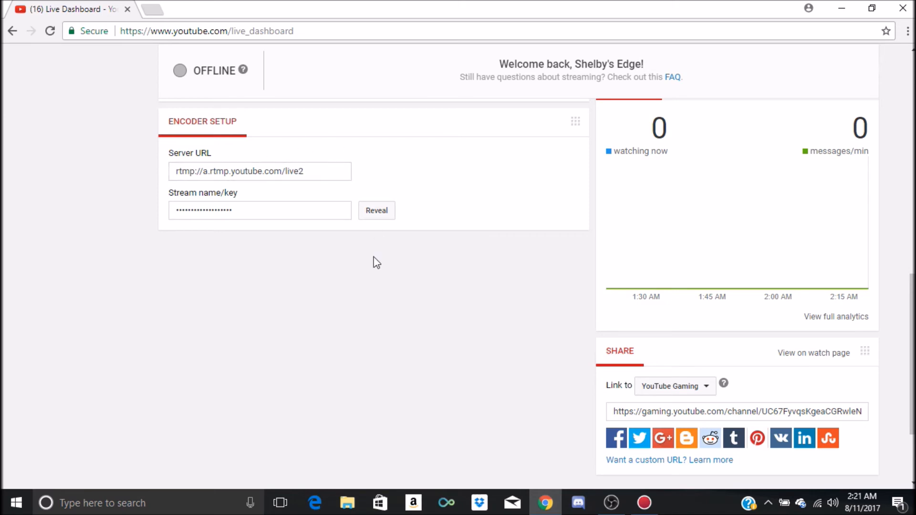
pyautogui.scroll(-1, 484, 210)
pyautogui.scroll(4, 484, 210)
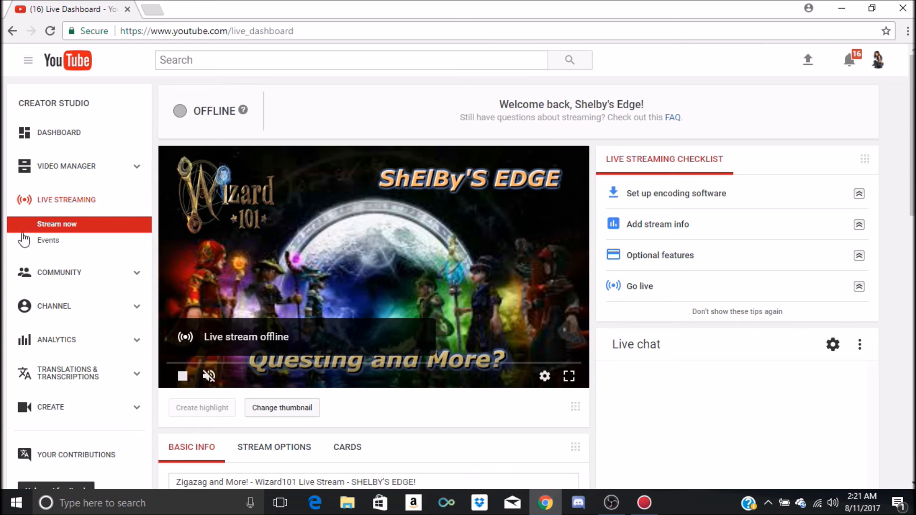
pyautogui.click(55, 244)
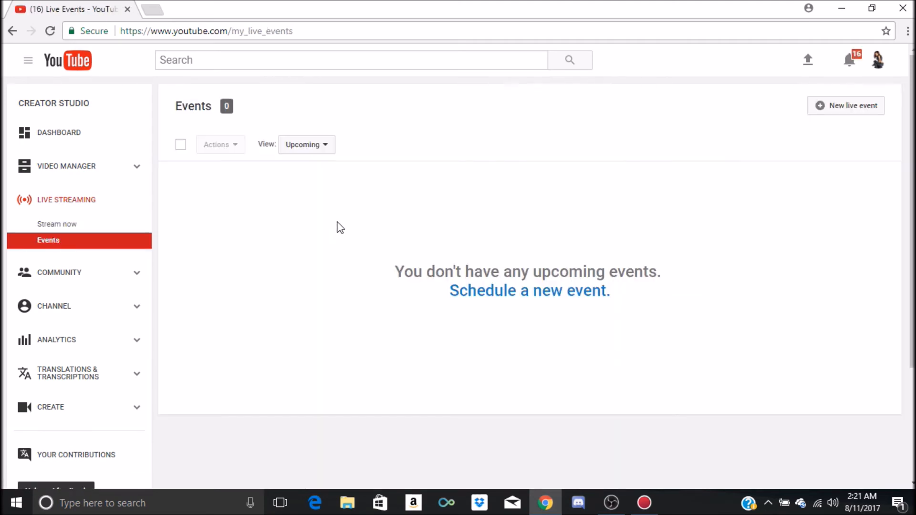
pyautogui.click(528, 289)
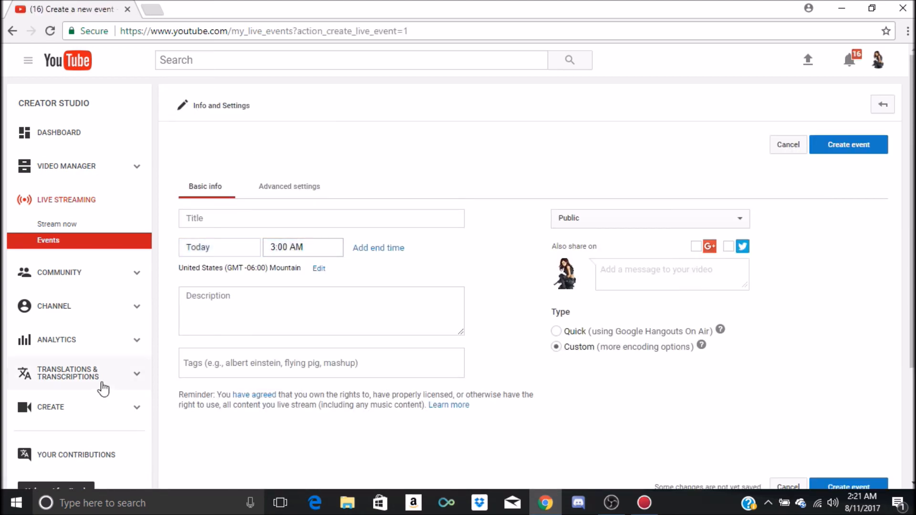
# Step: Enter nnnn as the event's description and add the tags wiz and wizard101
pyautogui.scroll(-3, 402, 282)
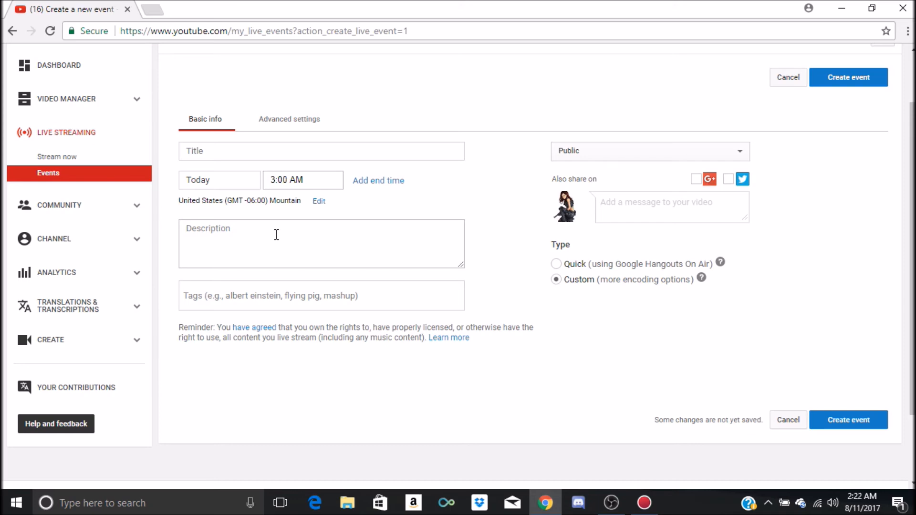
pyautogui.click(207, 234)
pyautogui.write('nnnn')
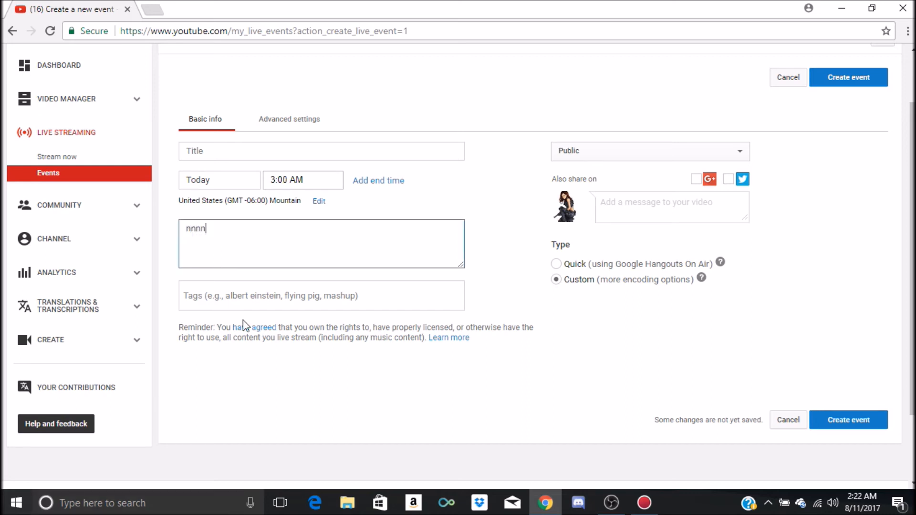
pyautogui.click(214, 298)
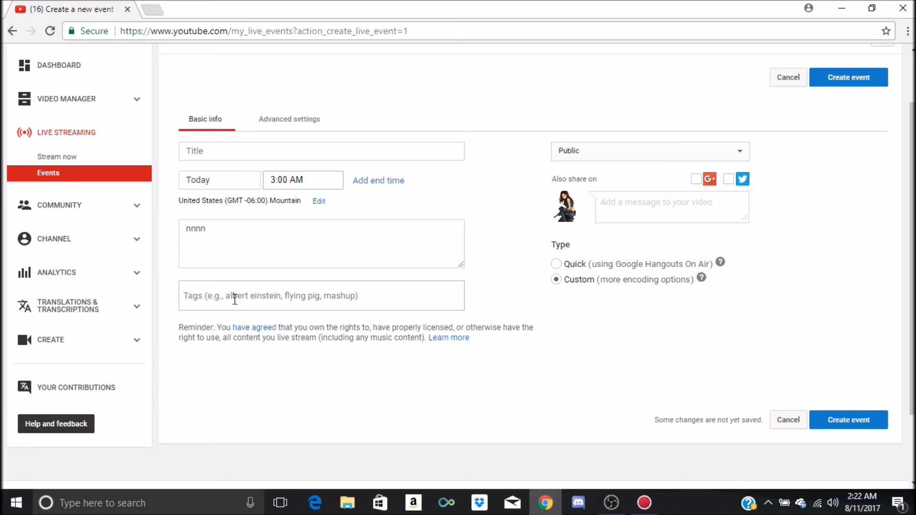
pyautogui.write('wiz,wizard101,')
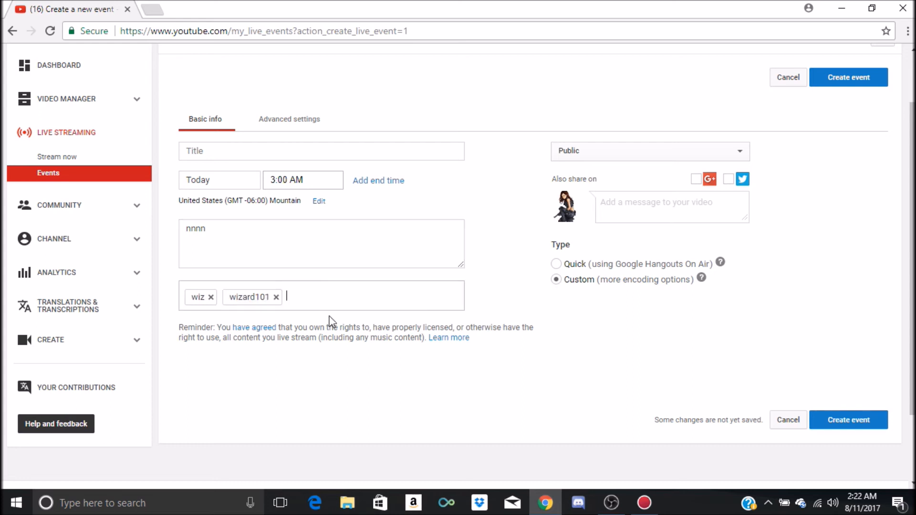
# Step: Title the live event mmm and create it
pyautogui.scroll(-1, 371, 343)
pyautogui.scroll(-1, 371, 344)
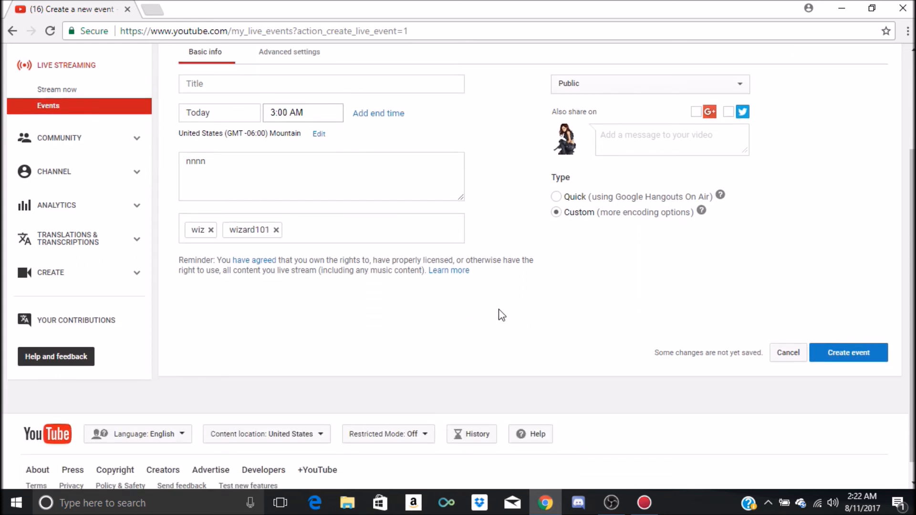
pyautogui.scroll(-1, 396, 303)
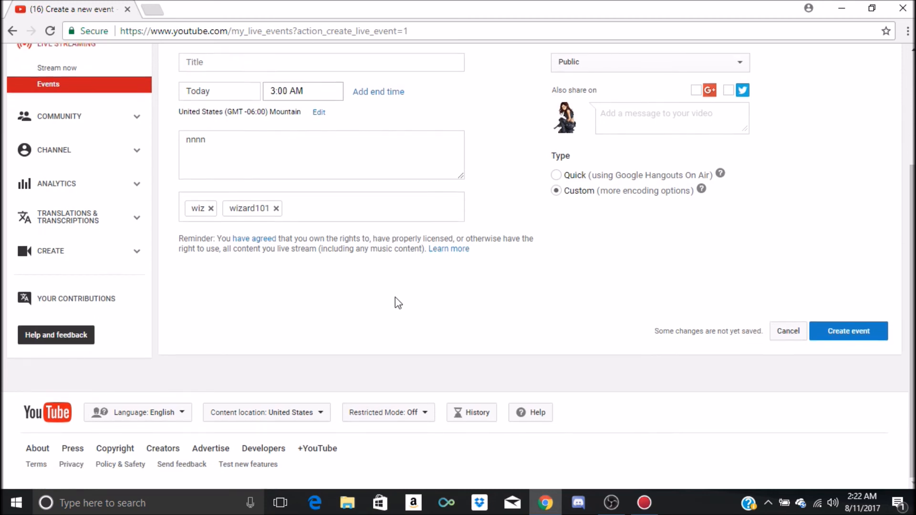
pyautogui.scroll(3, 361, 319)
pyautogui.scroll(-3, 390, 287)
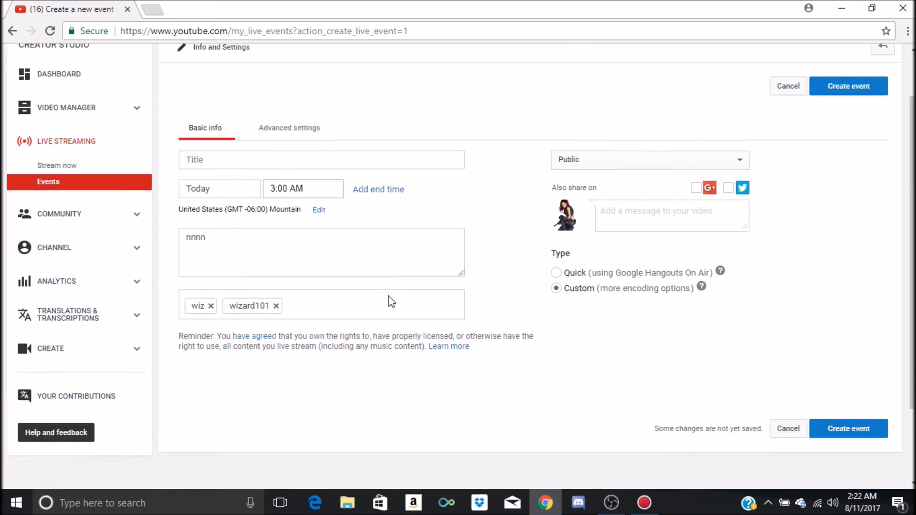
pyautogui.click(849, 330)
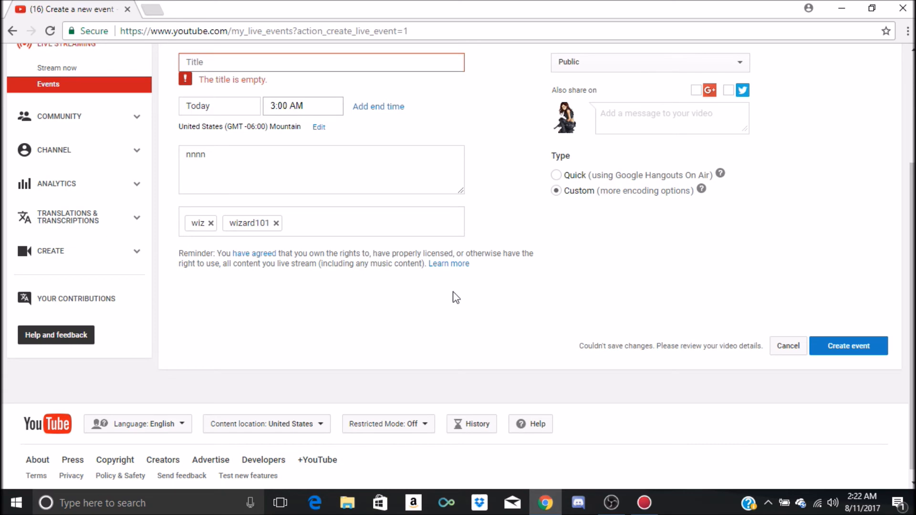
pyautogui.scroll(3, 405, 290)
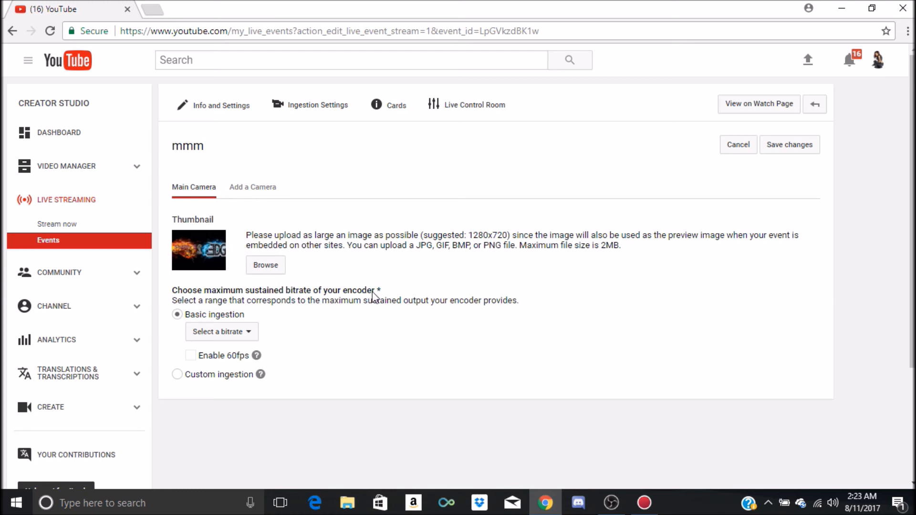
# Step: Set the event's basic ingestion bitrate to 3000 Kbps - 6000 Kbps (1080p) and enable 60fps
pyautogui.scroll(-1, 415, 294)
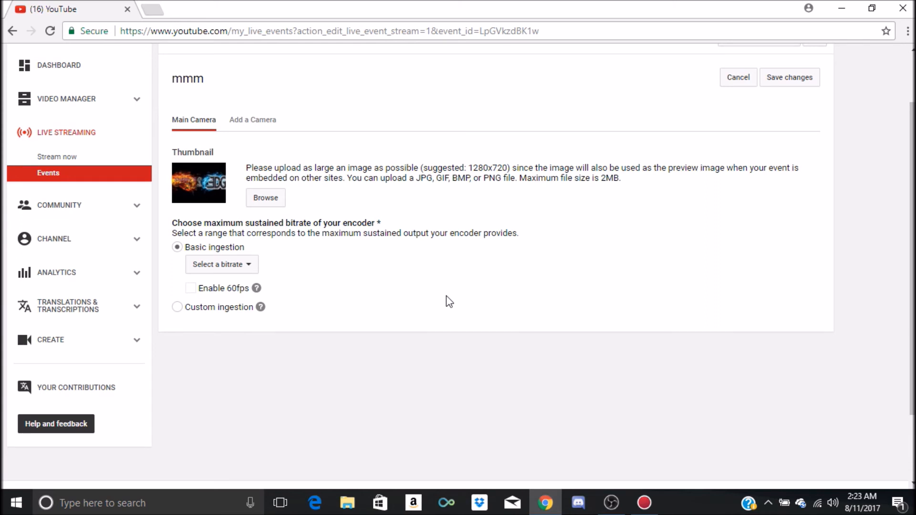
pyautogui.scroll(-1, 447, 301)
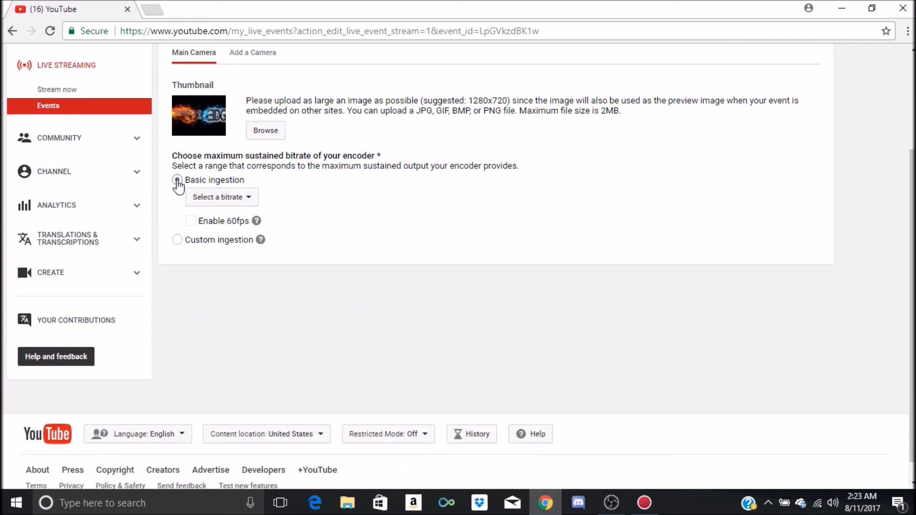
pyautogui.click(248, 199)
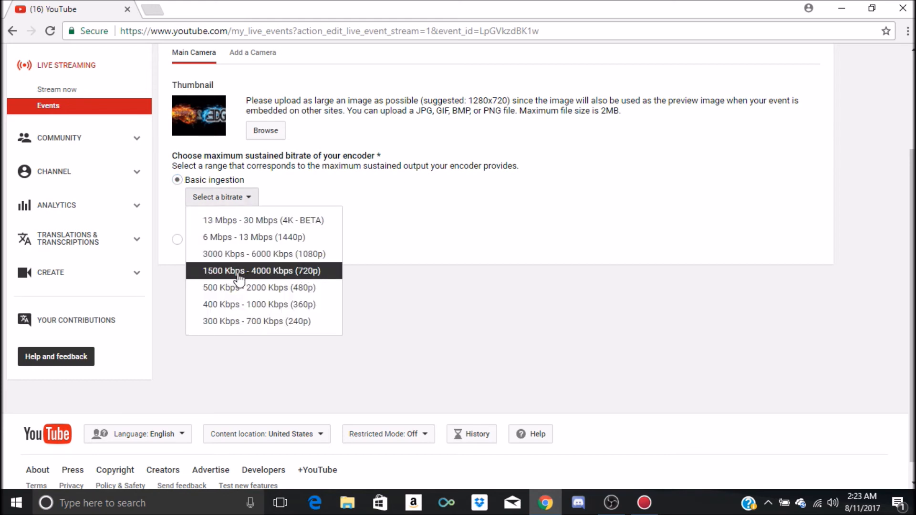
pyautogui.click(286, 257)
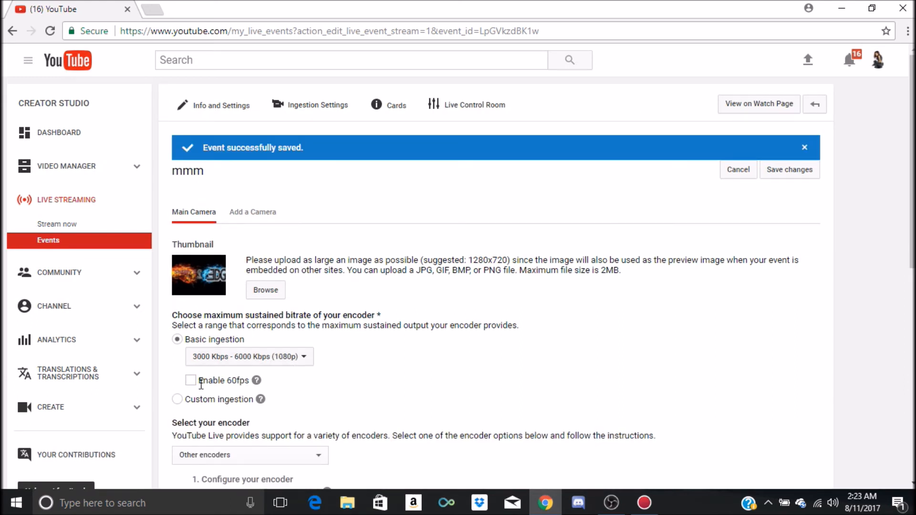
pyautogui.click(190, 357)
pyautogui.scroll(-1, 402, 394)
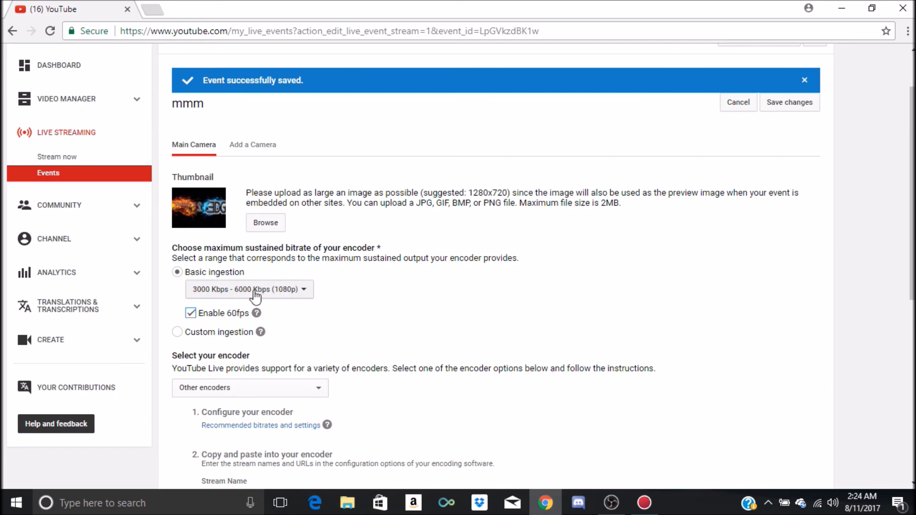
# Step: Reselect 3000 Kbps - 6000 Kbps (1080p) as the maximum encoder bitrate and save the event's ingestion changes
pyautogui.click(304, 295)
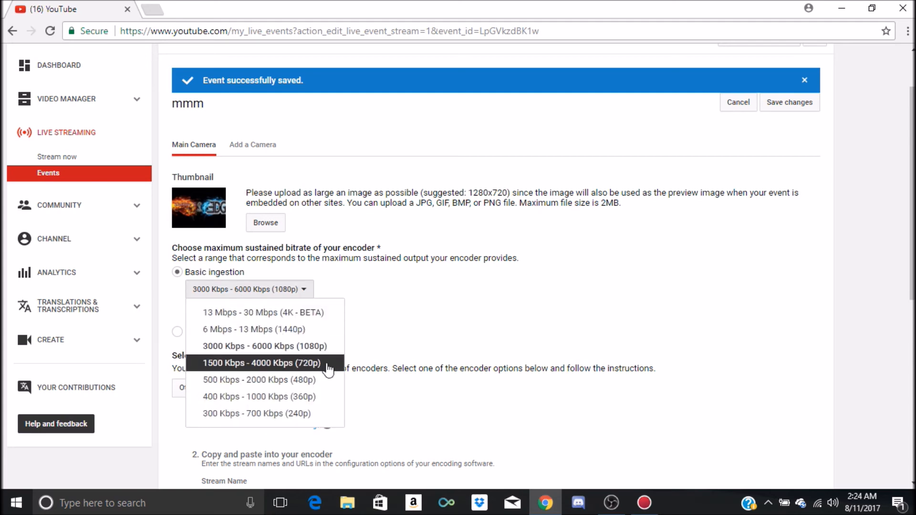
pyautogui.click(282, 346)
pyautogui.scroll(2, 392, 256)
pyautogui.scroll(-8, 391, 268)
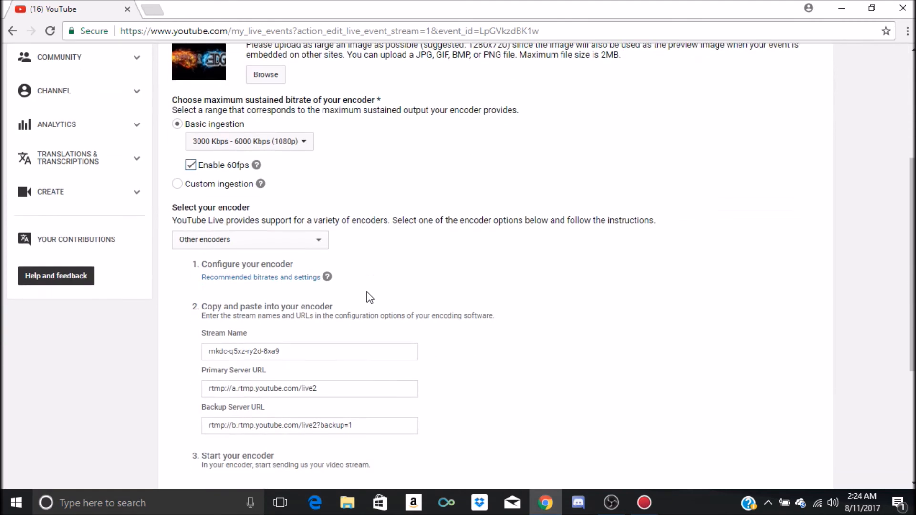
pyautogui.scroll(8, 455, 313)
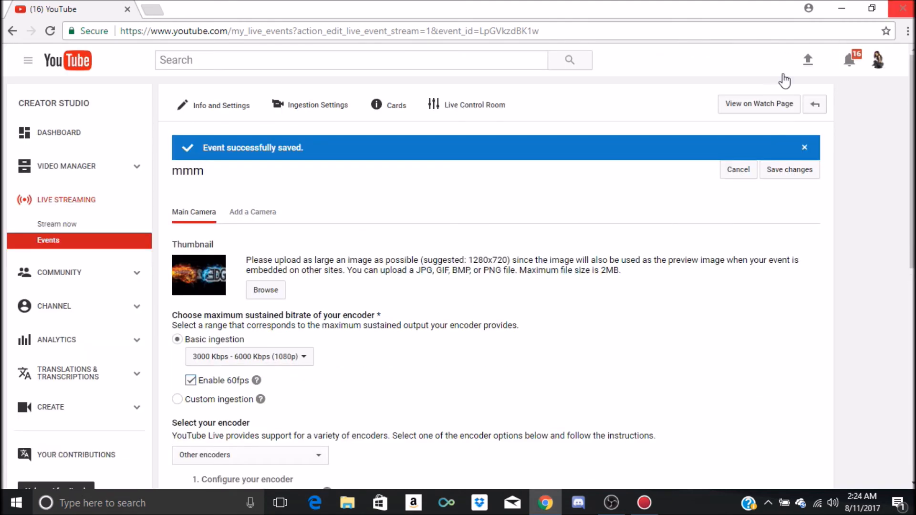
pyautogui.click(788, 173)
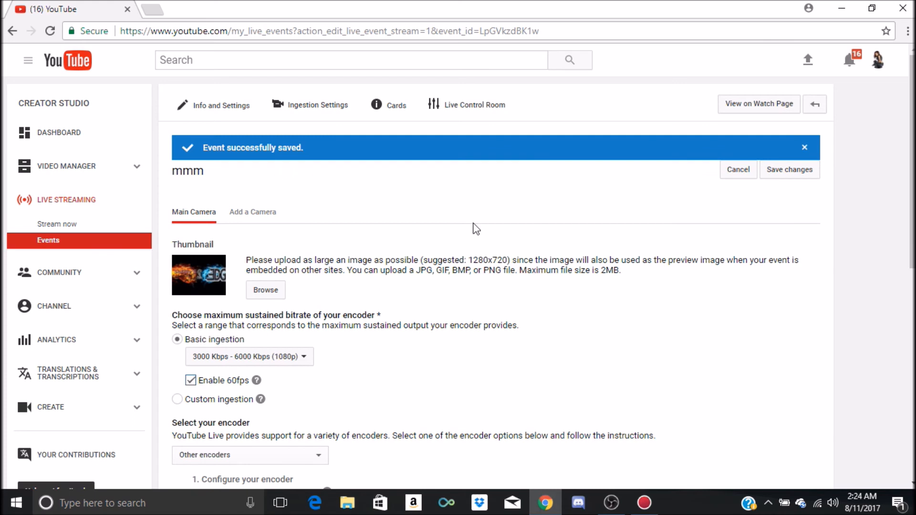
# Step: Open the Stream now live dashboard and examine the stream's basic info, privacy and encoder setup
pyautogui.scroll(-1, 290, 283)
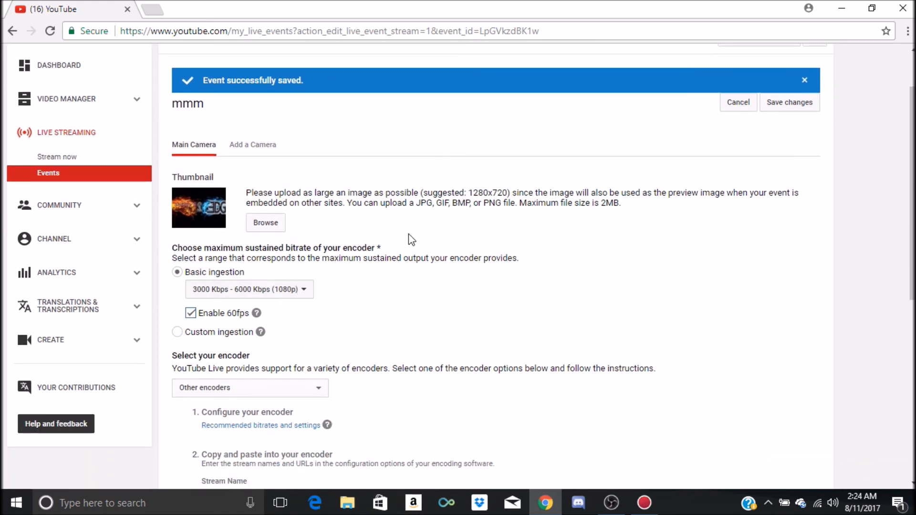
pyautogui.click(64, 157)
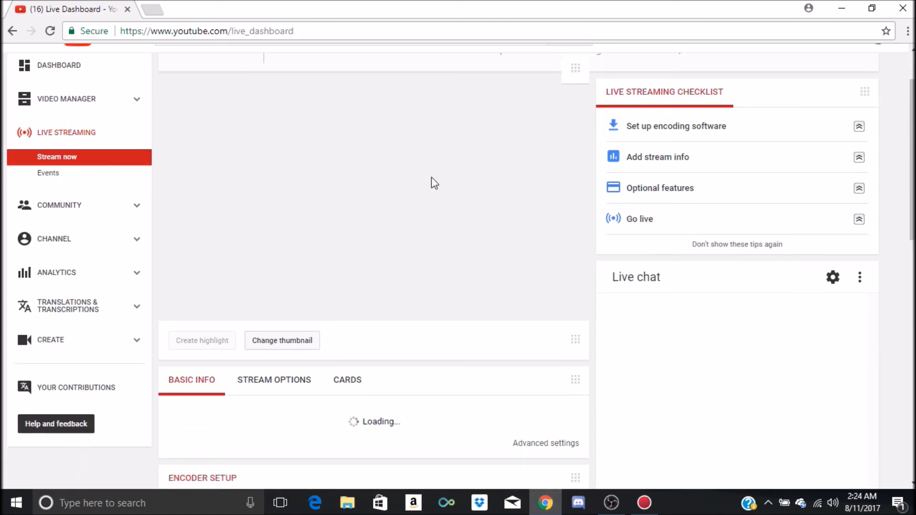
pyautogui.scroll(-3, 364, 306)
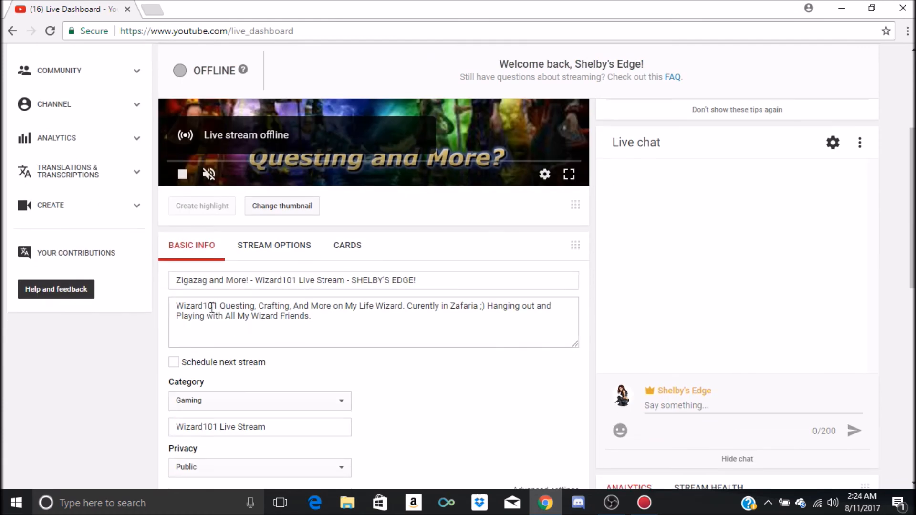
pyautogui.scroll(5, 336, 317)
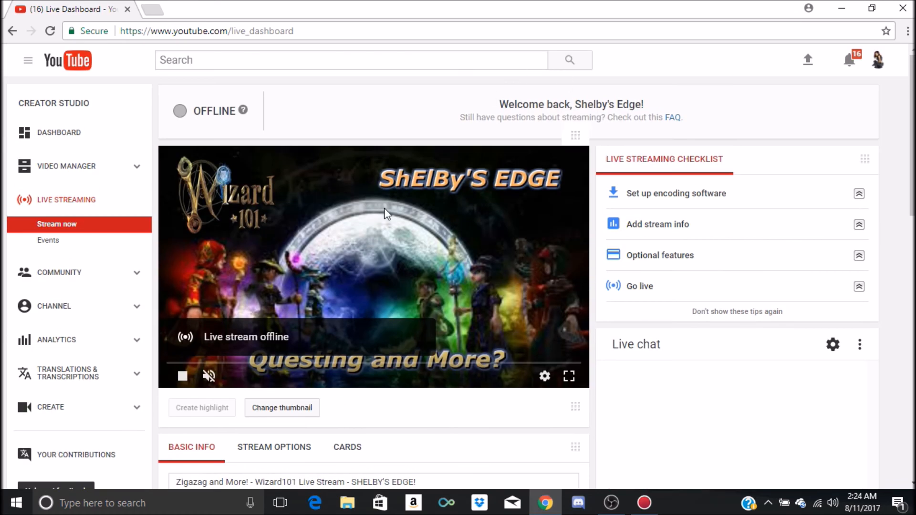
pyautogui.scroll(-6, 448, 305)
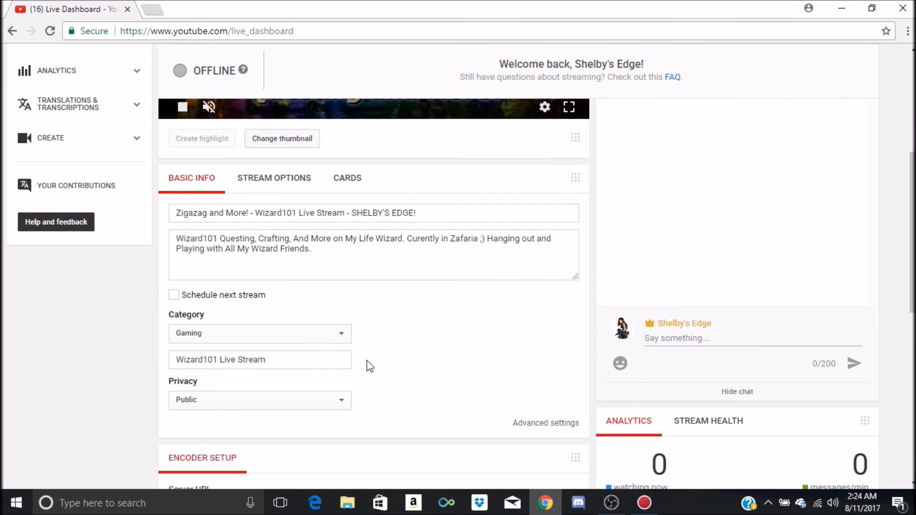
pyautogui.scroll(-3, 369, 366)
pyautogui.scroll(-2, 418, 341)
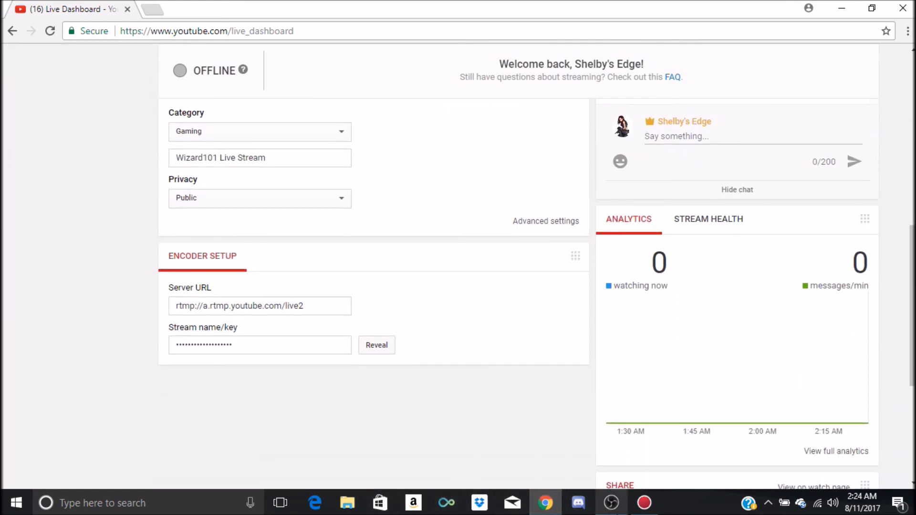
# Step: Look at the main window in OBS Studio and return to the YouTube live dashboard in Chrome
pyautogui.click(613, 506)
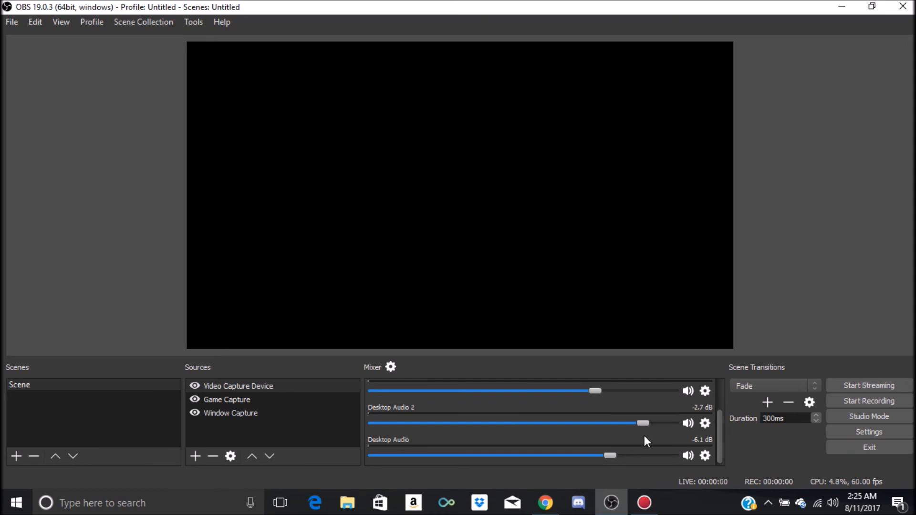
pyautogui.click(546, 501)
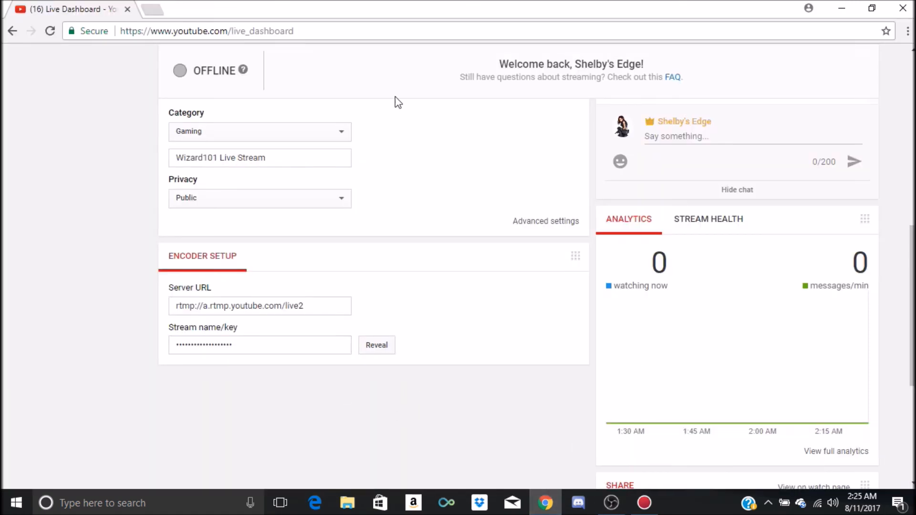
pyautogui.scroll(10, 393, 189)
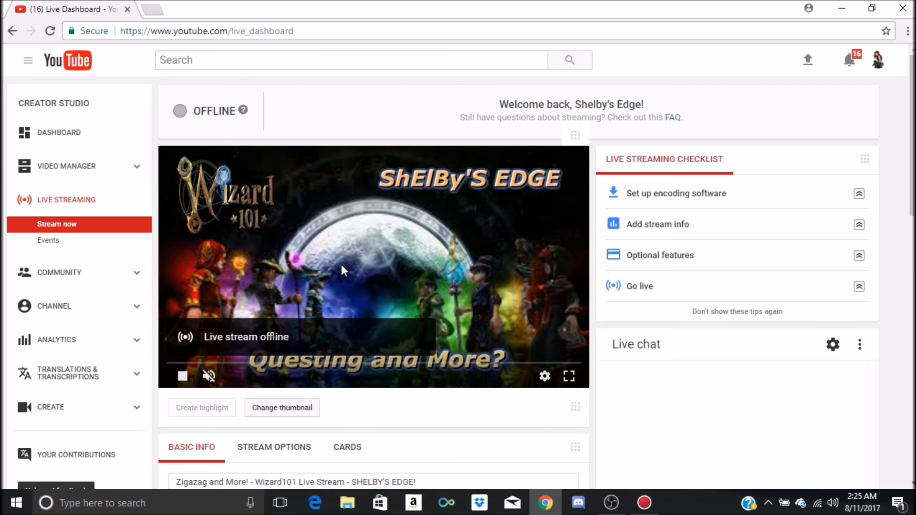
pyautogui.scroll(-3, 341, 264)
pyautogui.scroll(3, 342, 272)
# Step: Open Speedtest by Ookla in a new browser tab and examine the ping, download and upload results
pyautogui.click(154, 8)
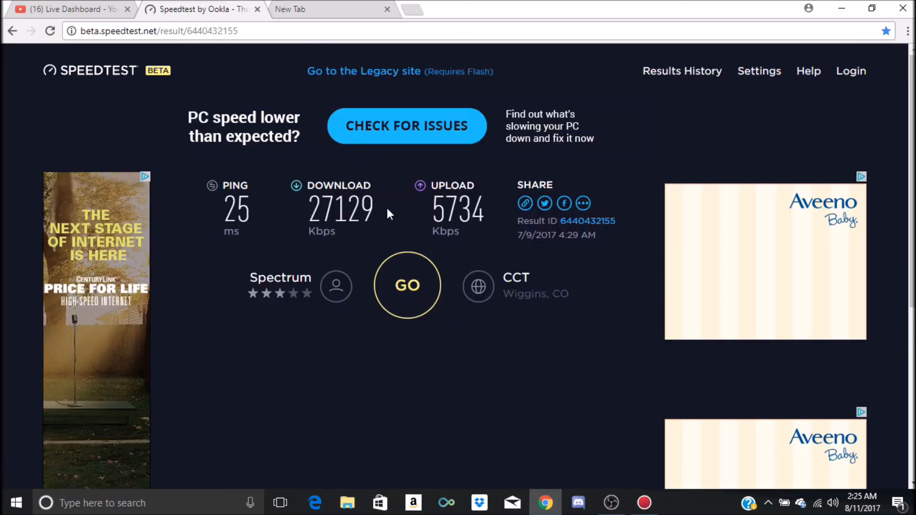
pyautogui.scroll(-5, 405, 206)
pyautogui.scroll(5, 410, 214)
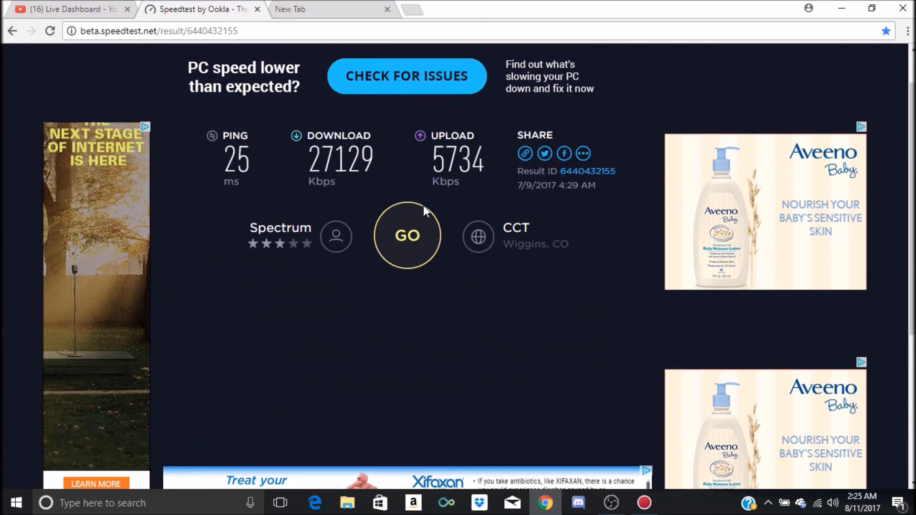
pyautogui.scroll(-6, 400, 212)
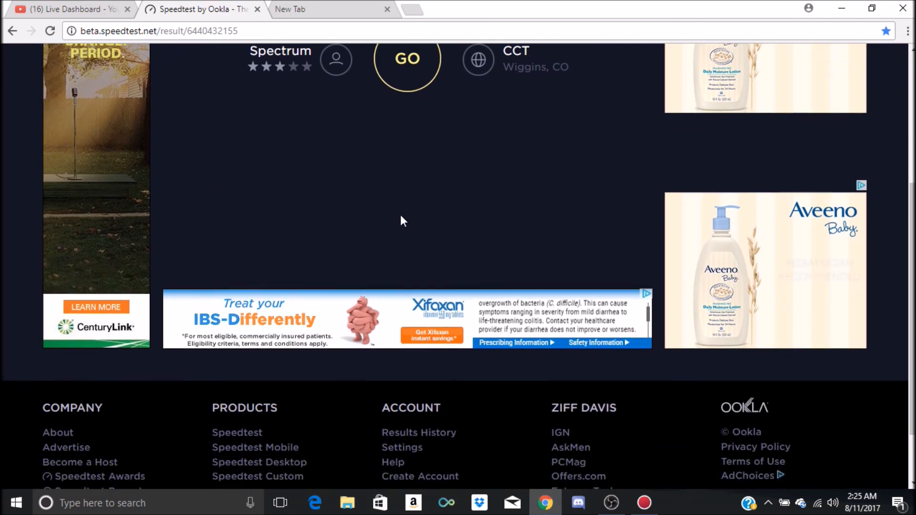
pyautogui.scroll(4, 406, 222)
pyautogui.scroll(3, 406, 224)
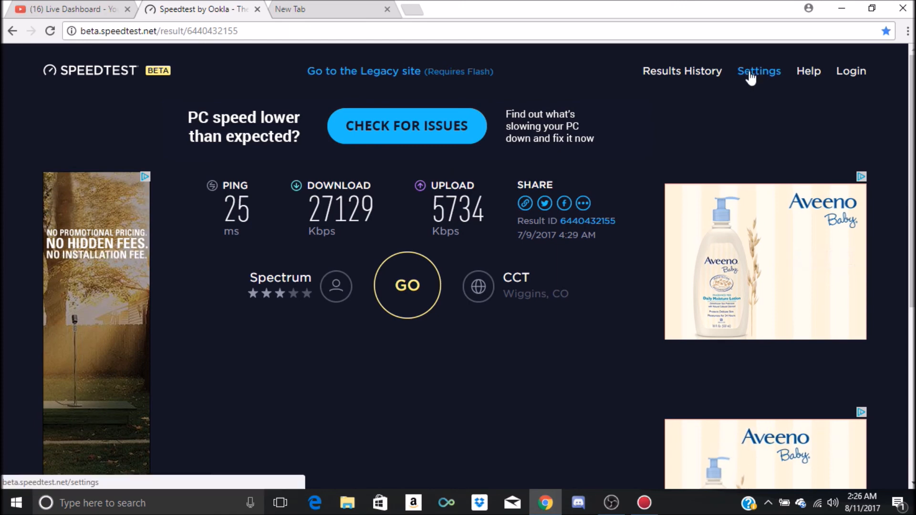
# Step: Set the speed unit in Speedtest's global settings to Kbps
pyautogui.click(760, 70)
pyautogui.scroll(-4, 403, 329)
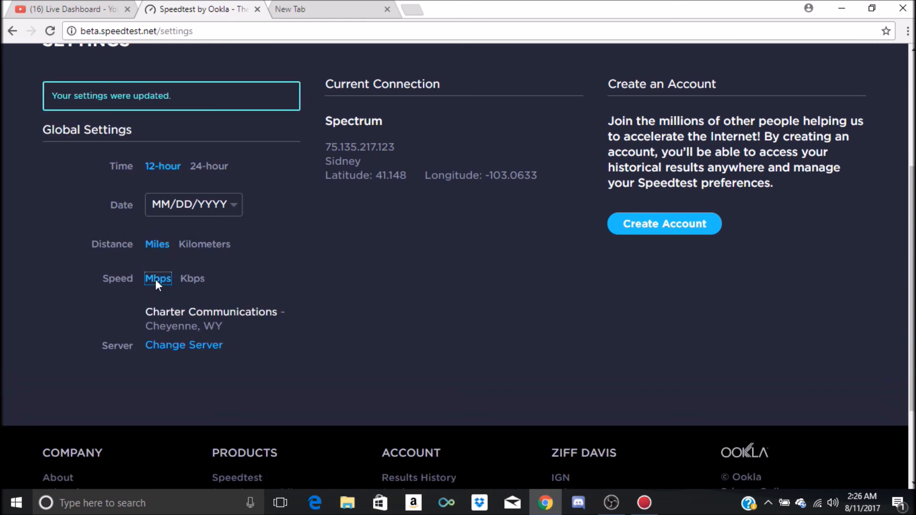
pyautogui.click(193, 280)
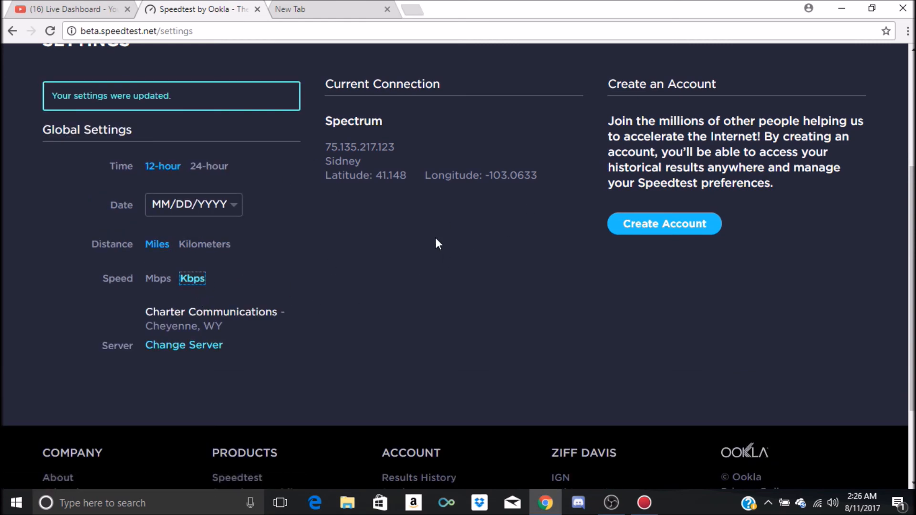
# Step: Run a new internet speed test and review its ping, download and upload results
pyautogui.scroll(5, 465, 244)
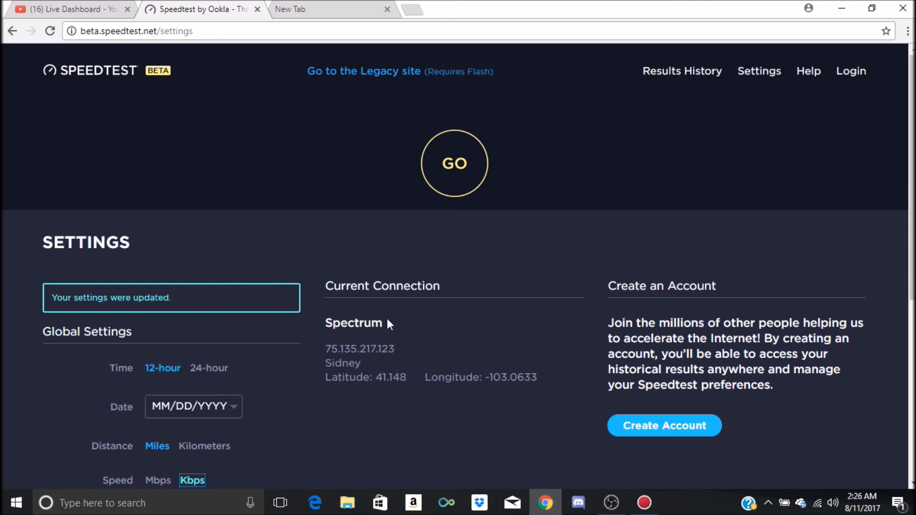
pyautogui.click(466, 164)
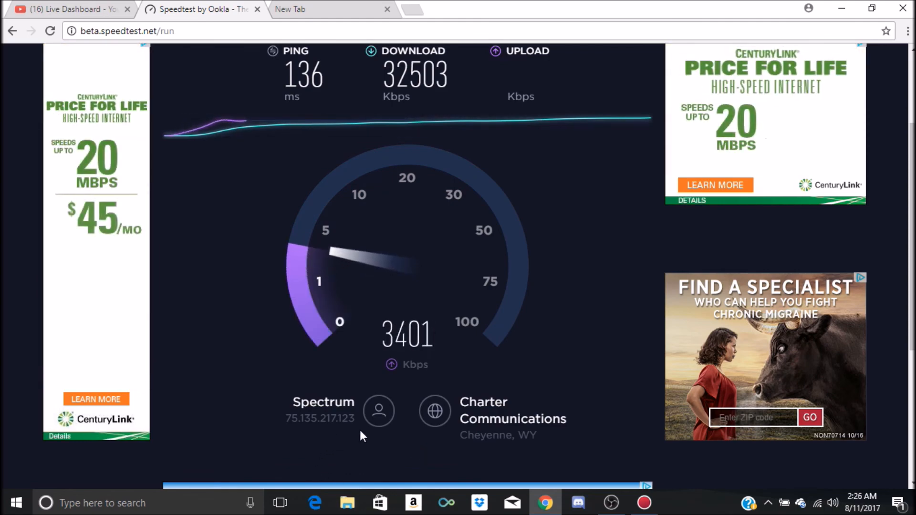
pyautogui.scroll(-3, 356, 431)
pyautogui.scroll(3, 356, 431)
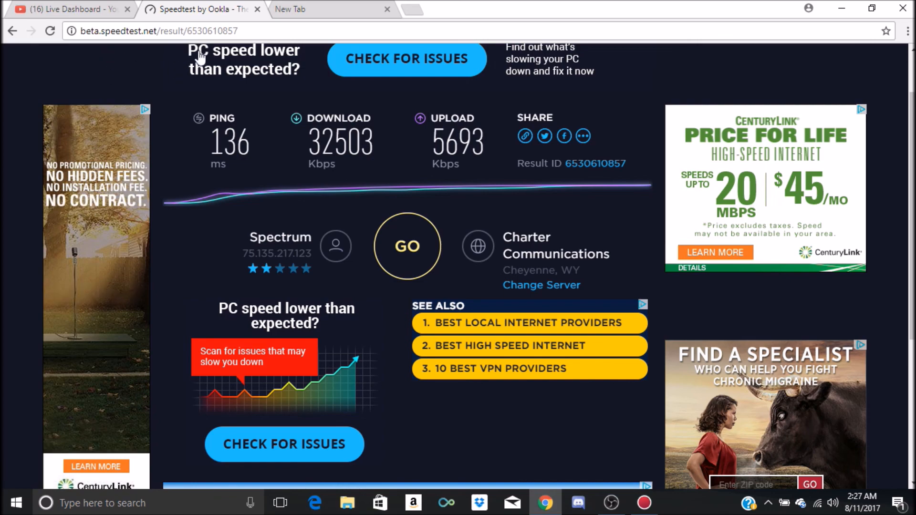
pyautogui.scroll(-4, 497, 308)
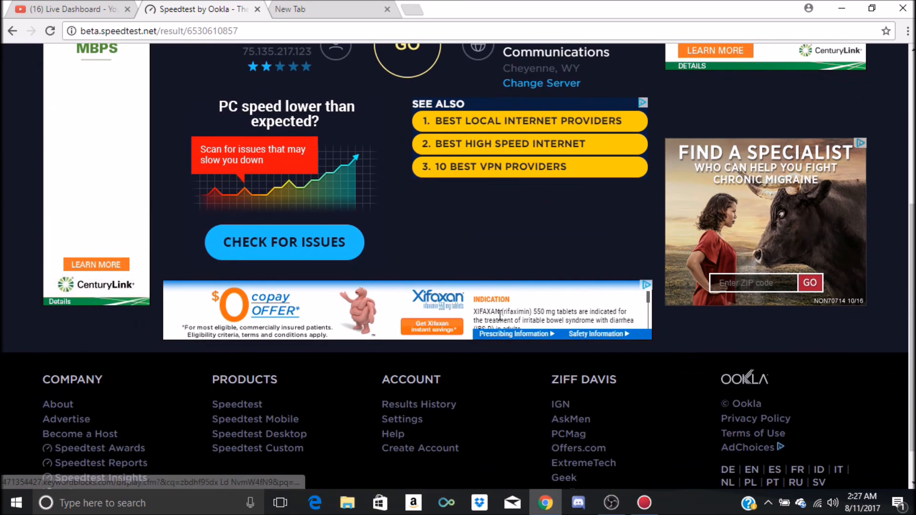
pyautogui.scroll(5, 494, 224)
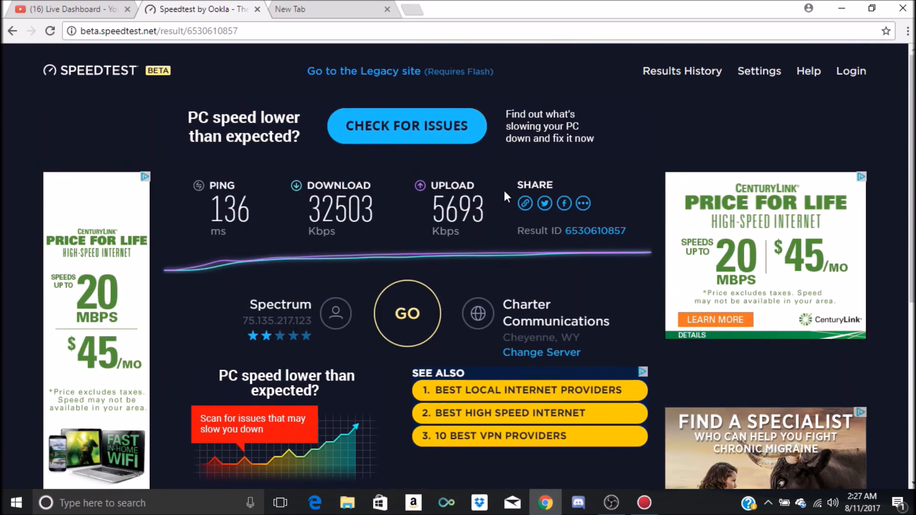
pyautogui.scroll(-3, 403, 188)
pyautogui.scroll(-3, 403, 191)
pyautogui.scroll(6, 402, 187)
# Step: Return to the YouTube live dashboard and review the stream's basic info and encoder setup sections
pyautogui.click(113, 9)
pyautogui.scroll(-3, 313, 348)
pyautogui.scroll(-3, 357, 371)
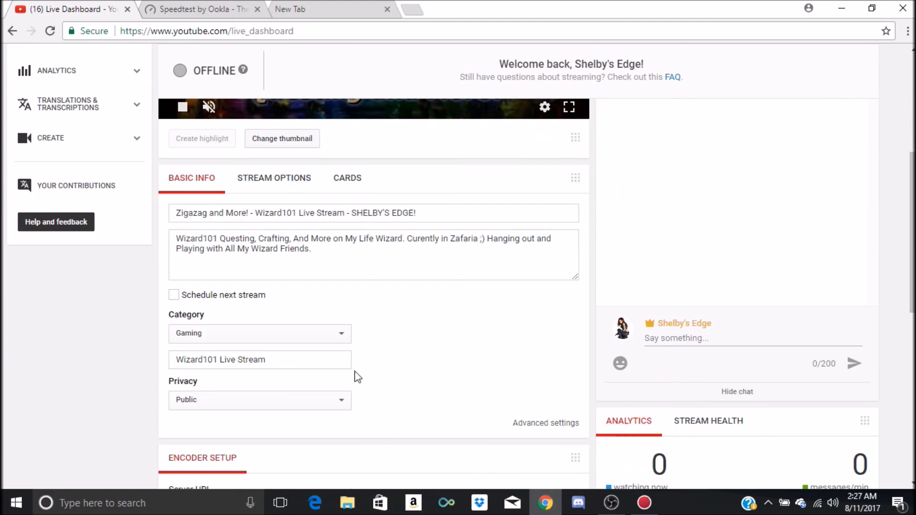
pyautogui.scroll(-4, 381, 380)
pyautogui.scroll(2, 381, 380)
pyautogui.scroll(8, 382, 381)
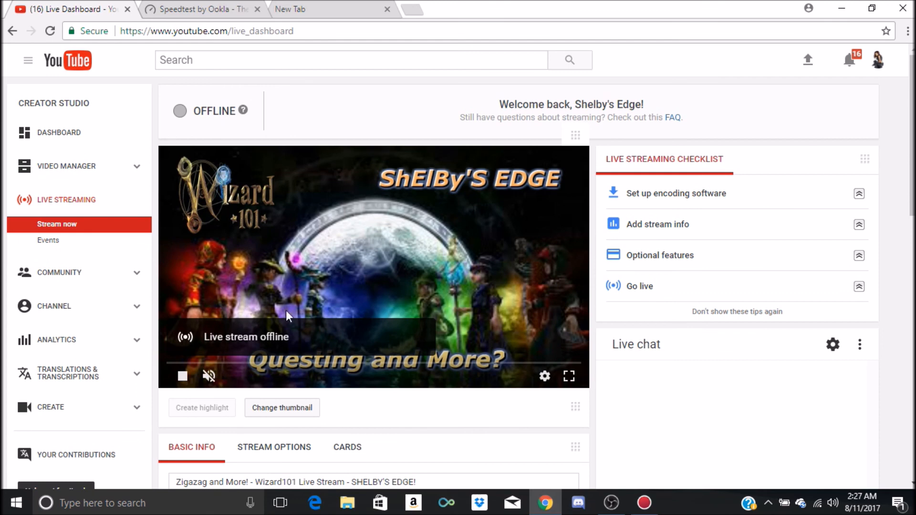
# Step: Switch to OBS Studio and bring up its main window
pyautogui.click(625, 509)
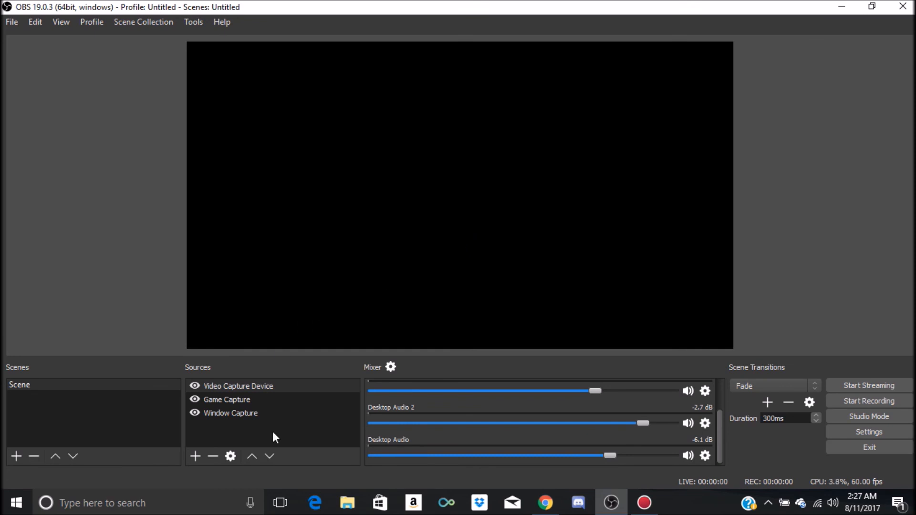
pyautogui.moveTo(615, 504)
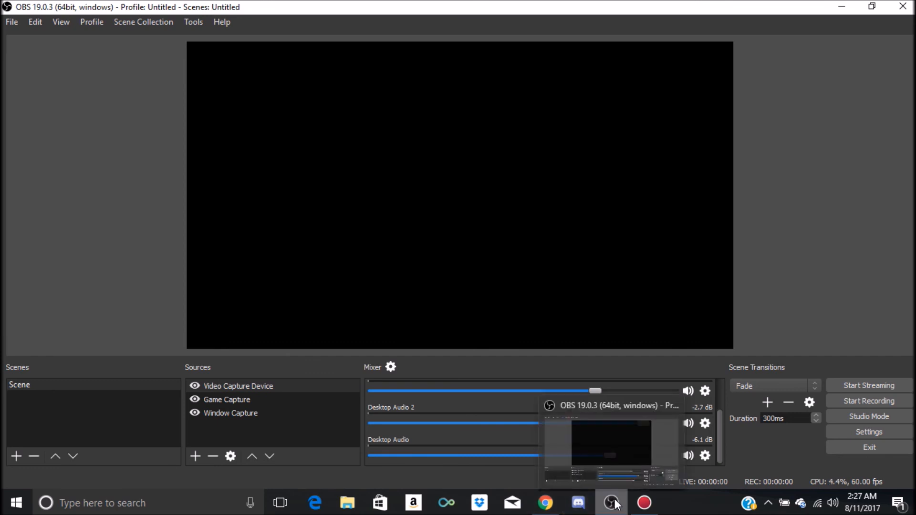